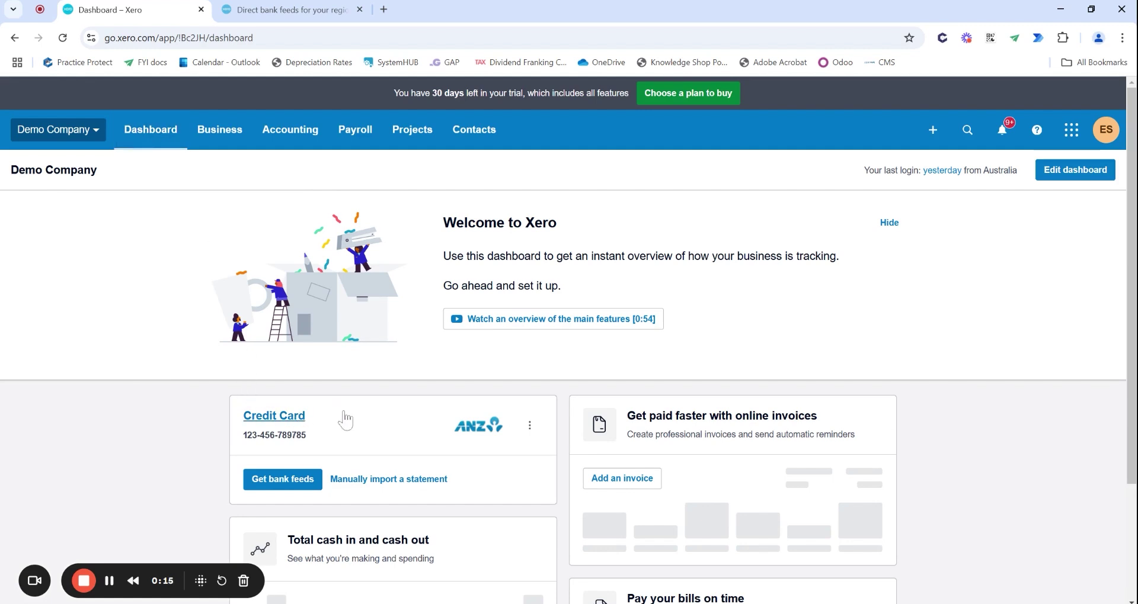
Step: Start adding a new bank account from Accounting > Bank accounts and search 'bank of mel'
click(305, 130)
click(318, 173)
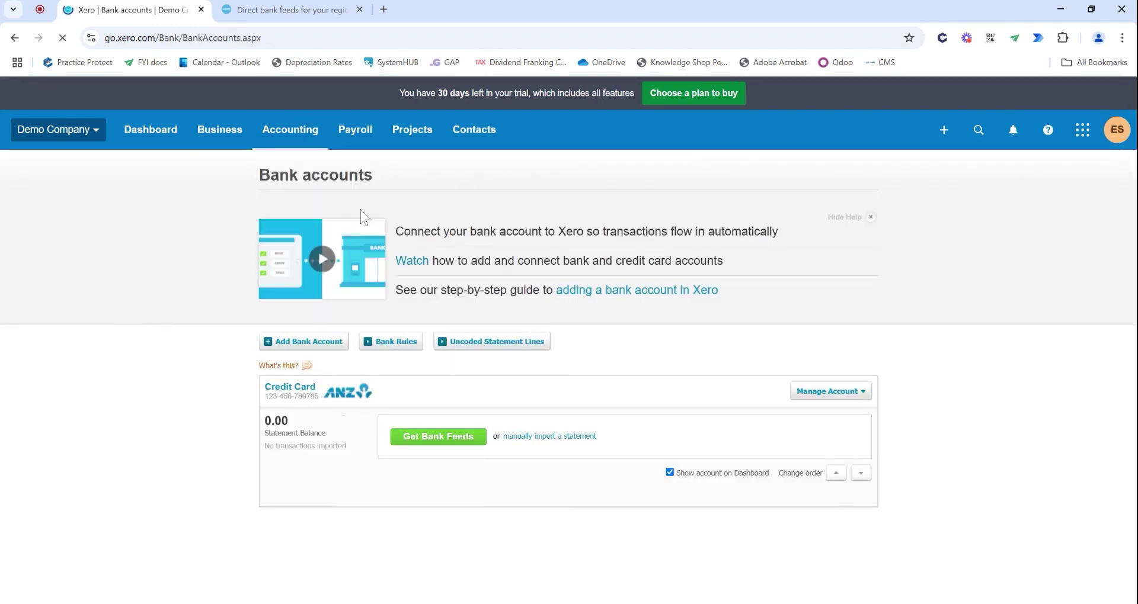
click(304, 342)
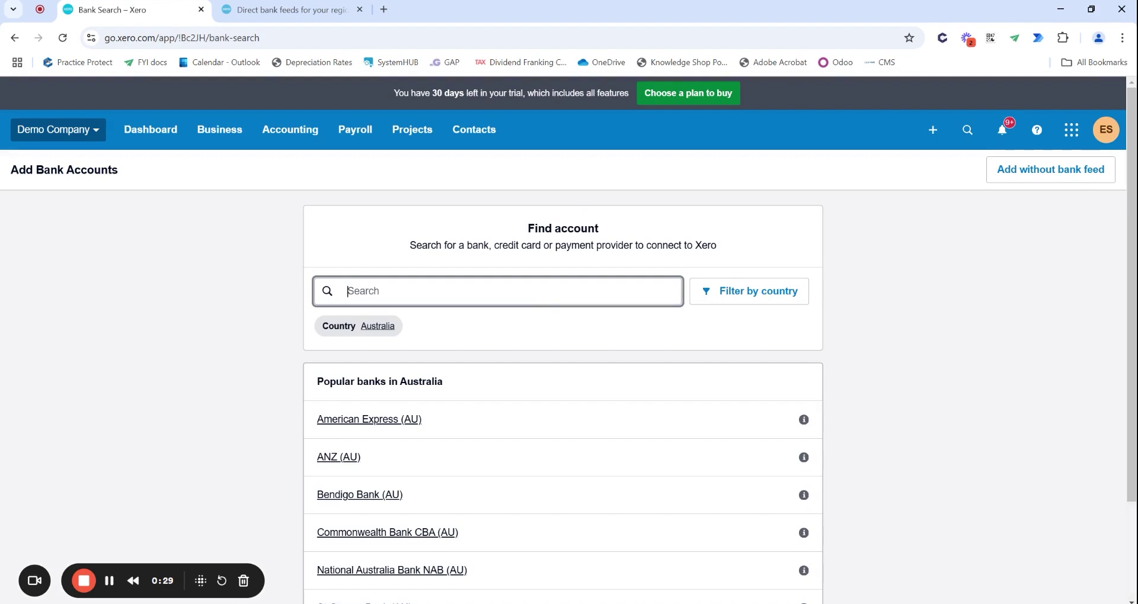
scroll(536, 300, down, 3)
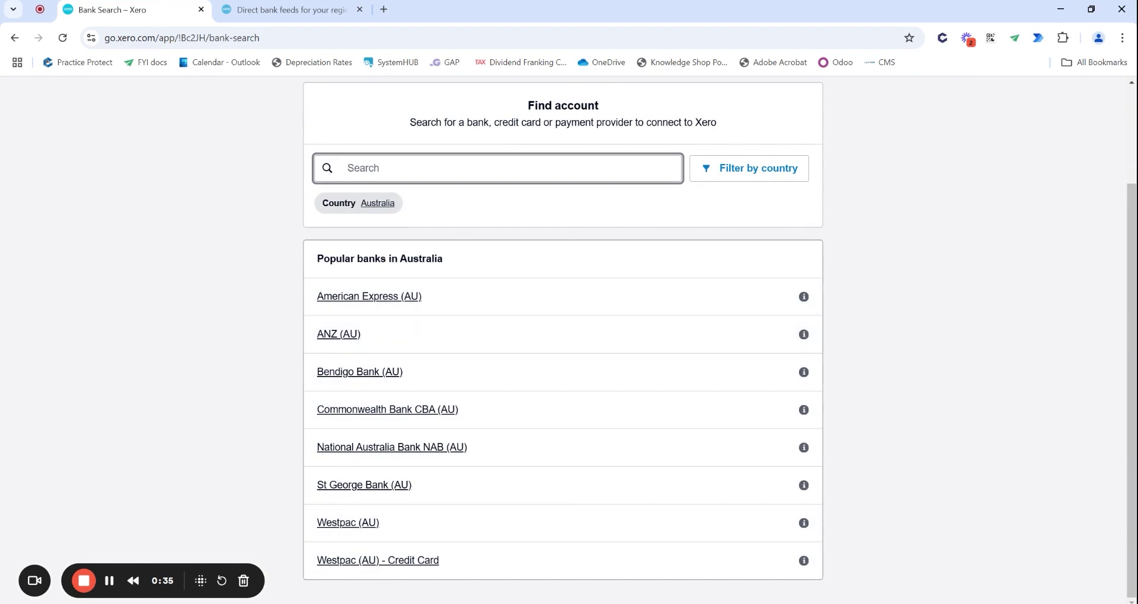
text(bank)
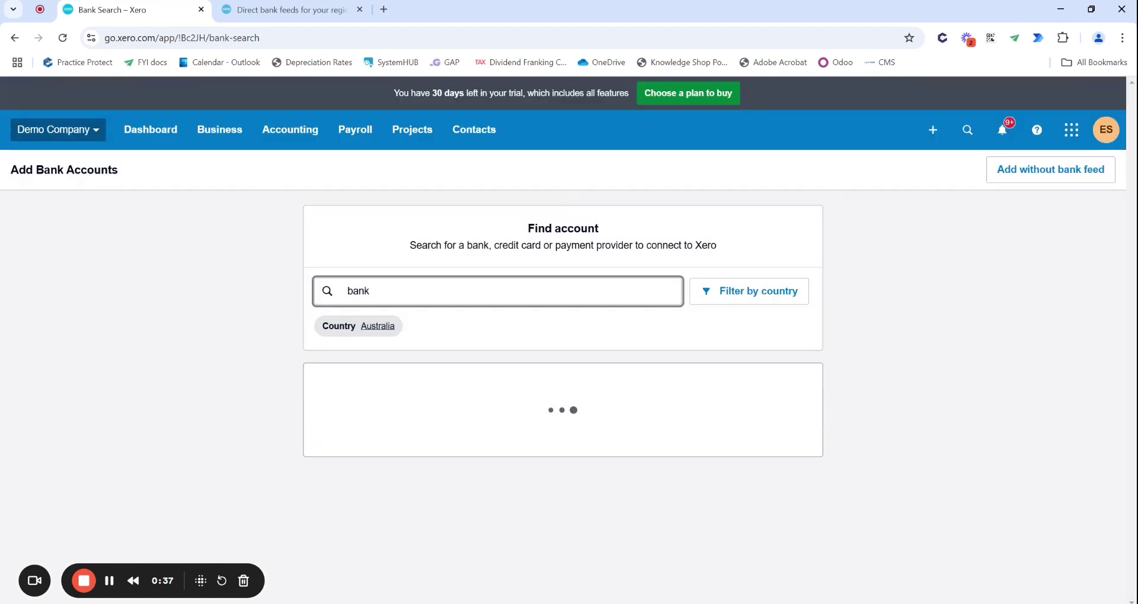
text( of mel)
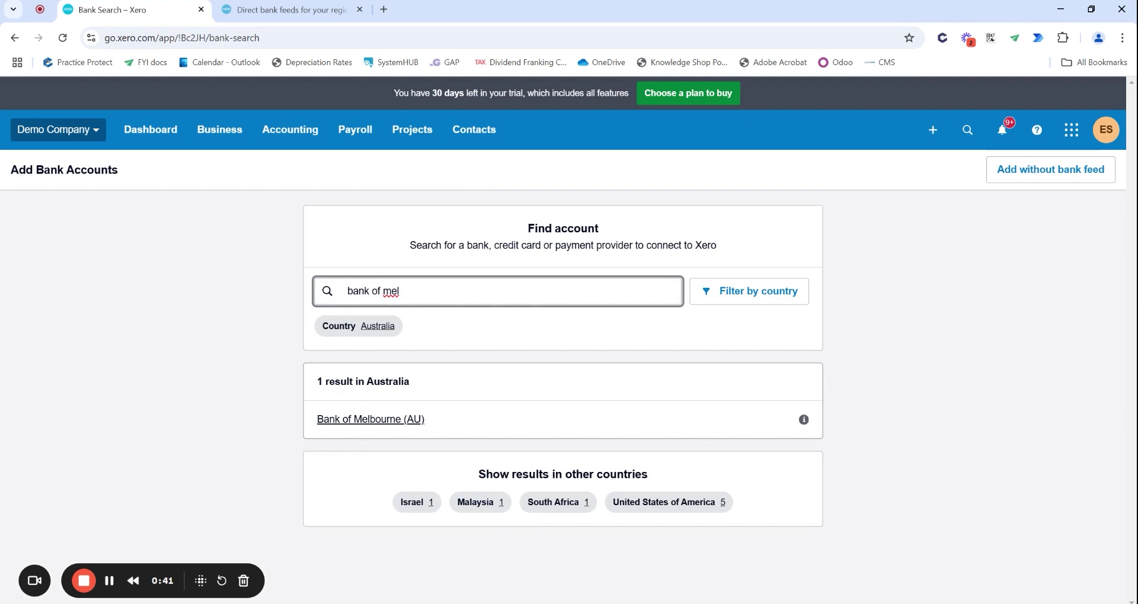
Step: Choose Bank of Melbourne (AU) and name the account 'Business Account #6789', dropping the 'BOM' prefix
click(385, 425)
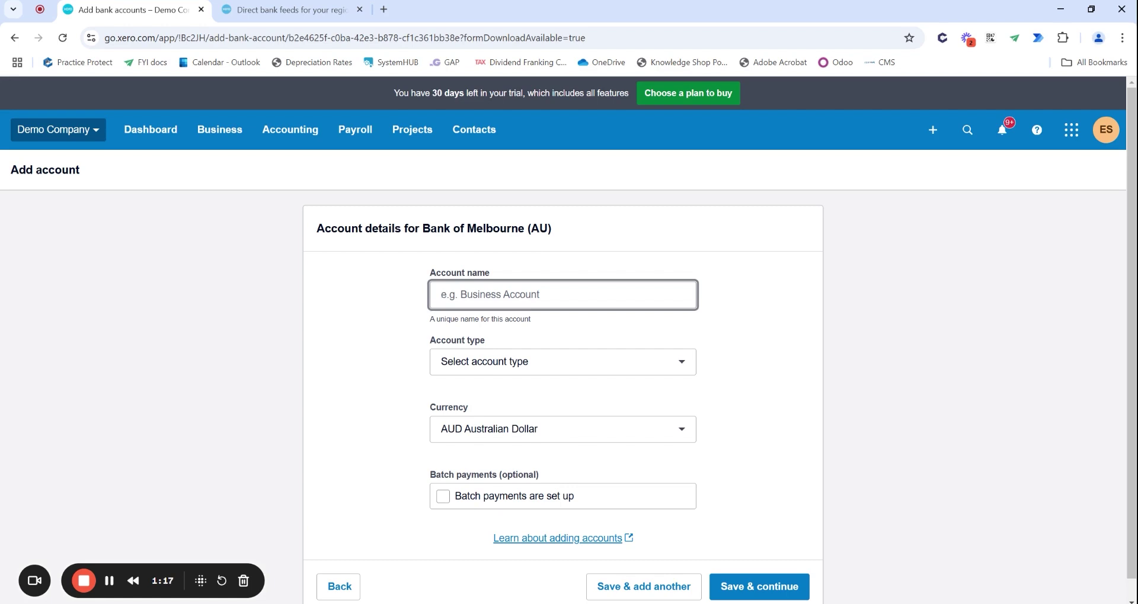
text(BOM )
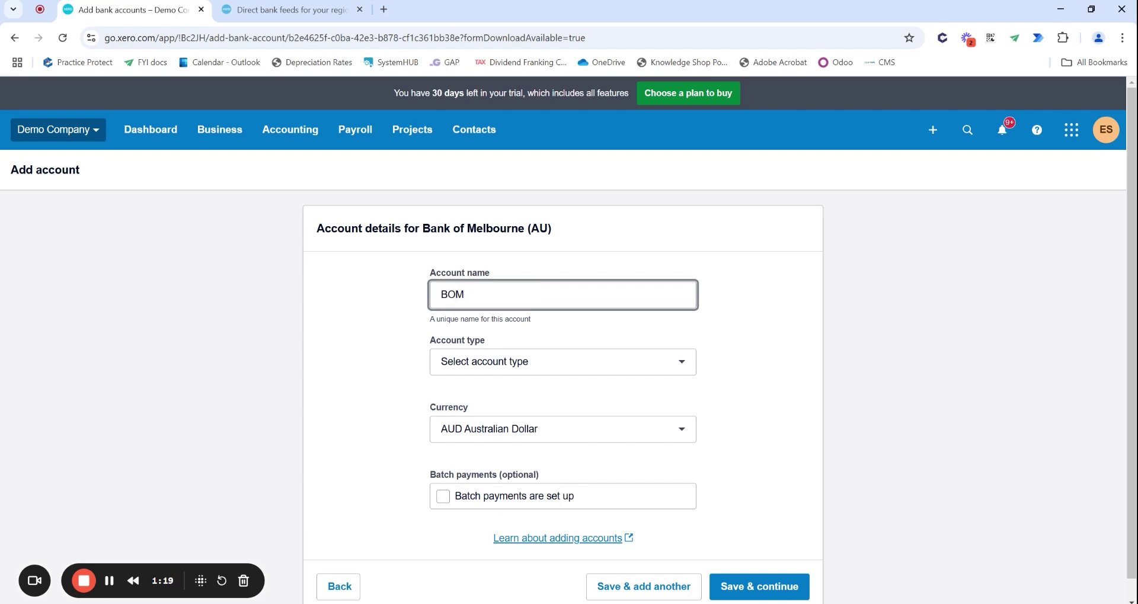
text(Business Account)
key(Home)
key(ctrl+shift+Right)
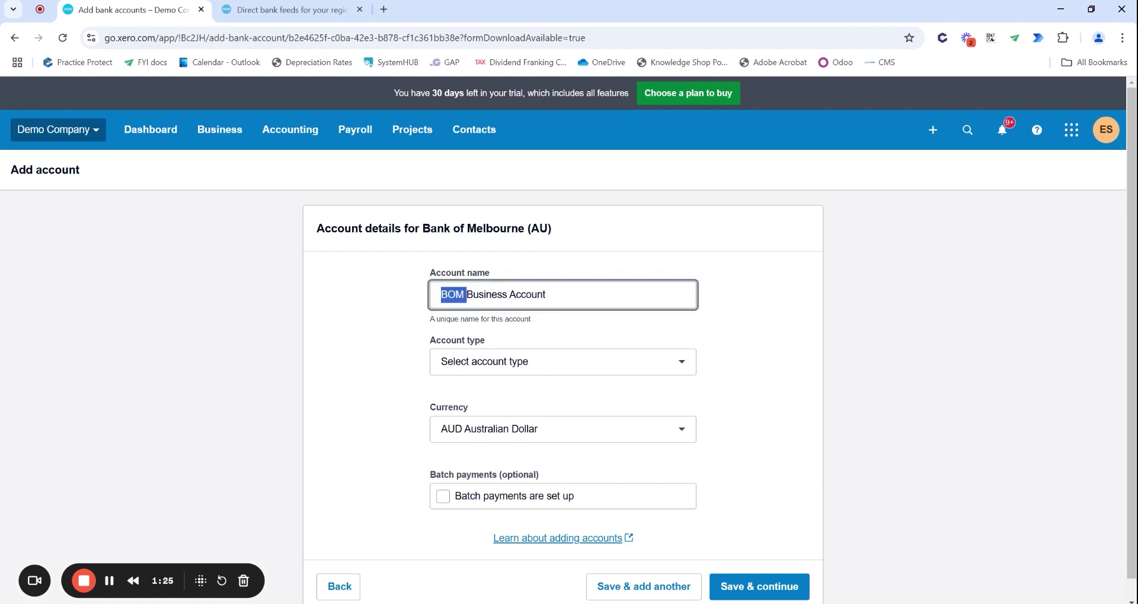
key(BackSpace)
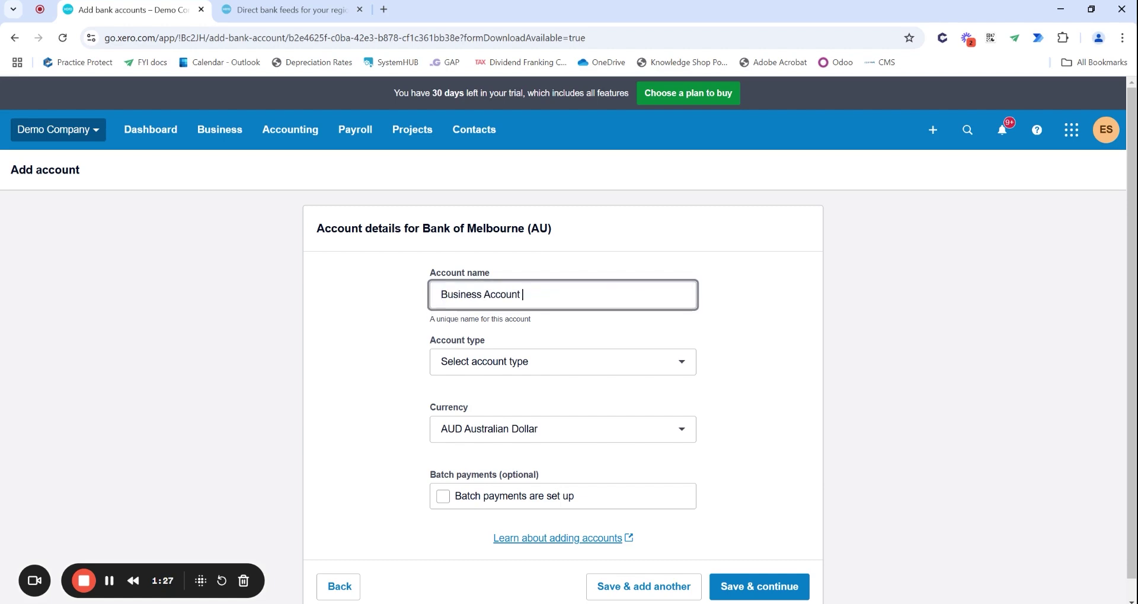
click(600, 286)
text(#6789)
click(587, 329)
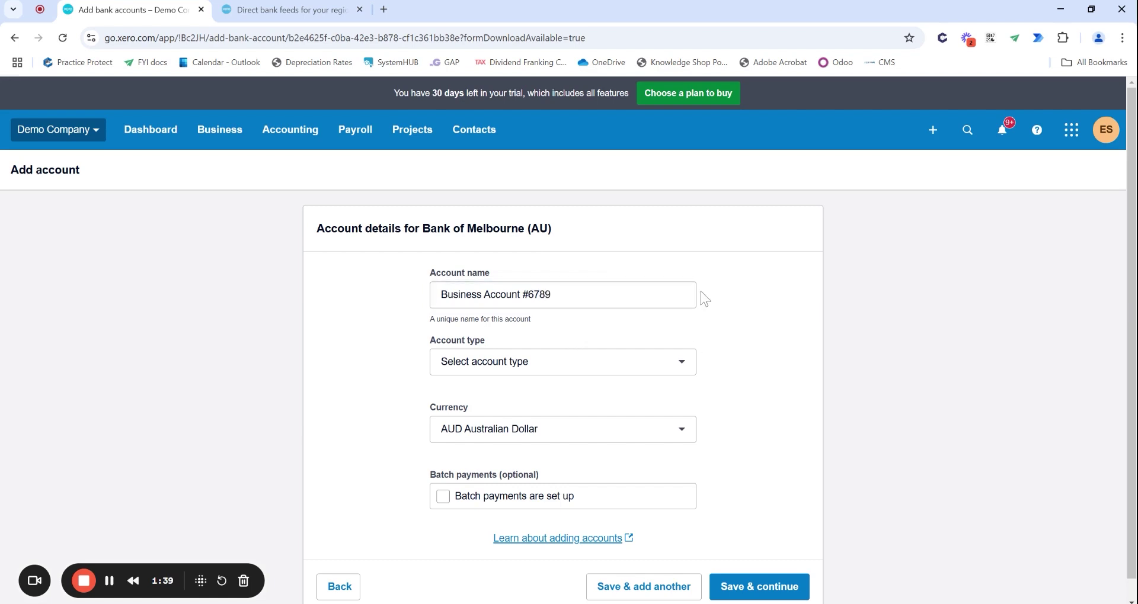
Step: Set account type to Everyday, BSB 123-456 and account number 123456
click(685, 373)
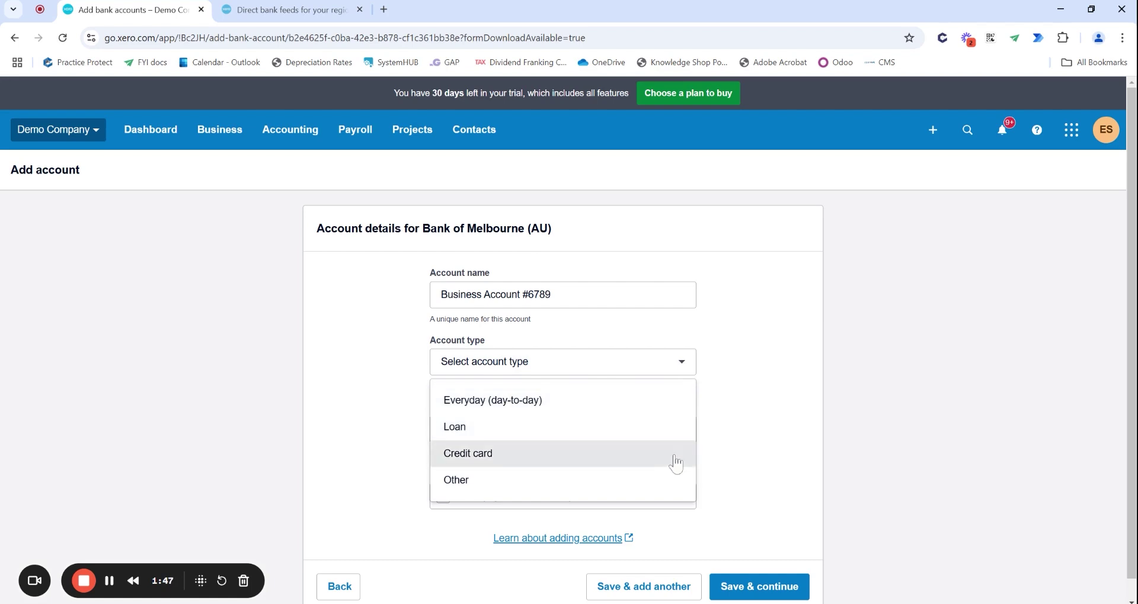
click(675, 403)
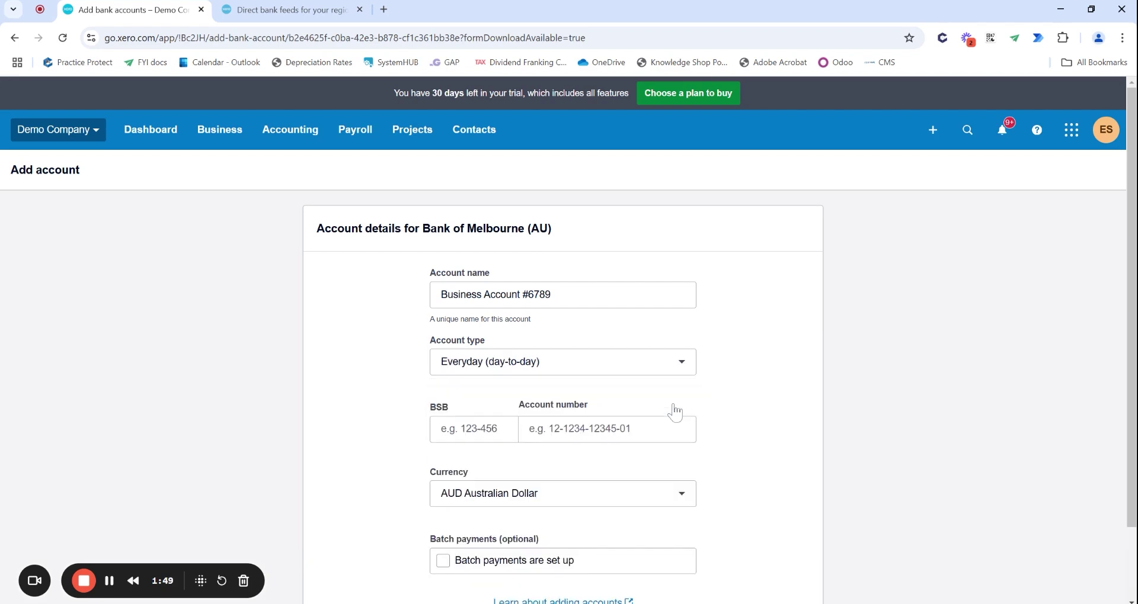
scroll(592, 397, down, 1)
click(507, 364)
text(123-456)
key(Tab)
text(123456)
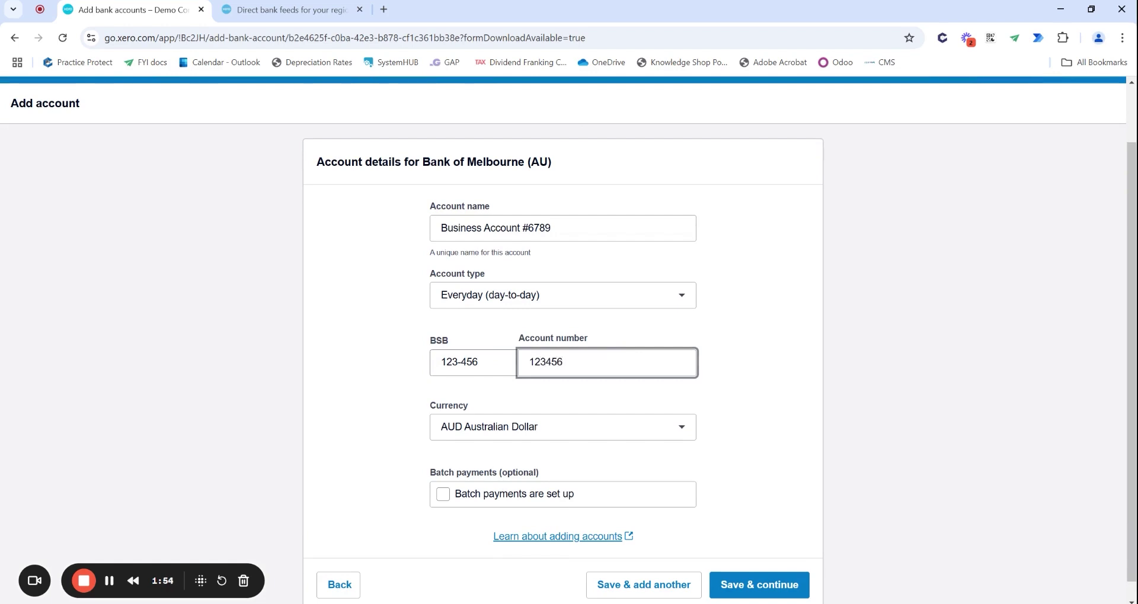
Step: Keep AUD Australian Dollar as the currency and leave batch payments turned off
click(683, 433)
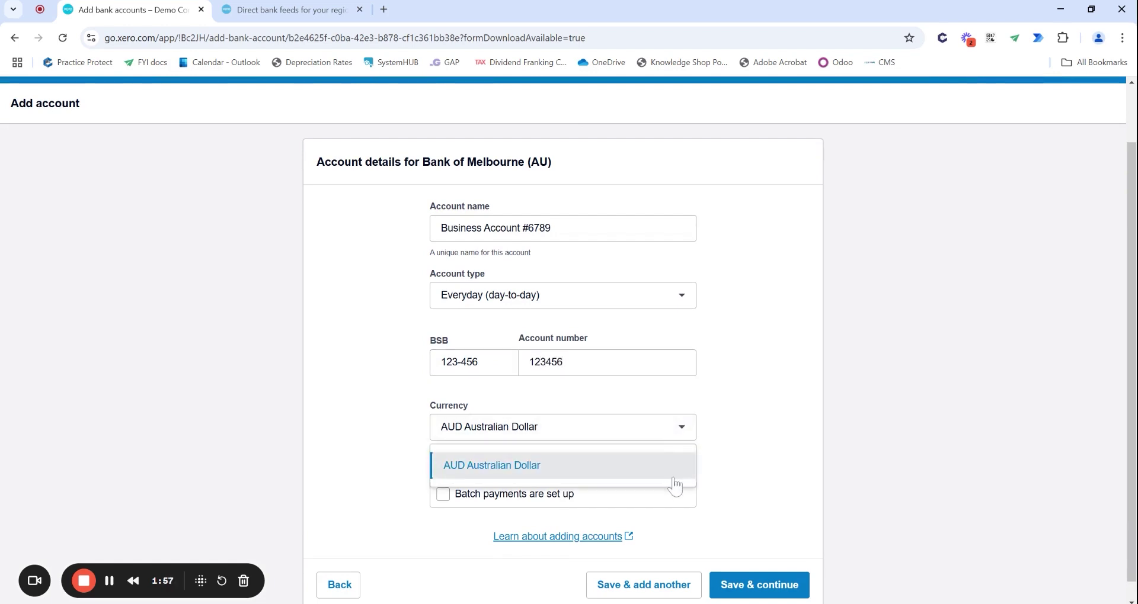
click(682, 430)
scroll(681, 437, down, 1)
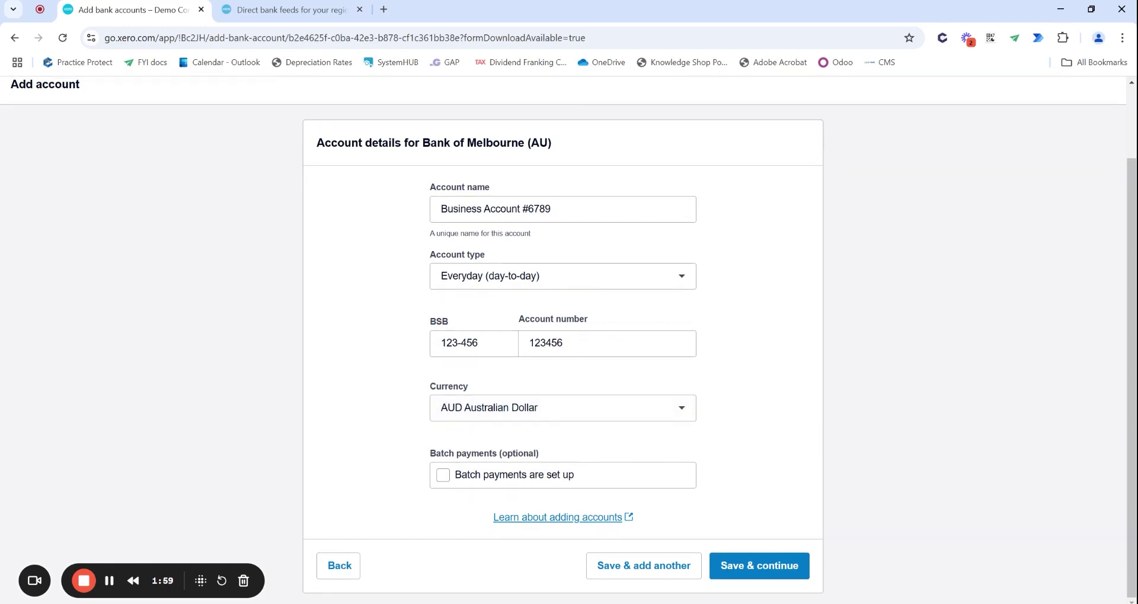
click(444, 475)
scroll(446, 481, down, 1)
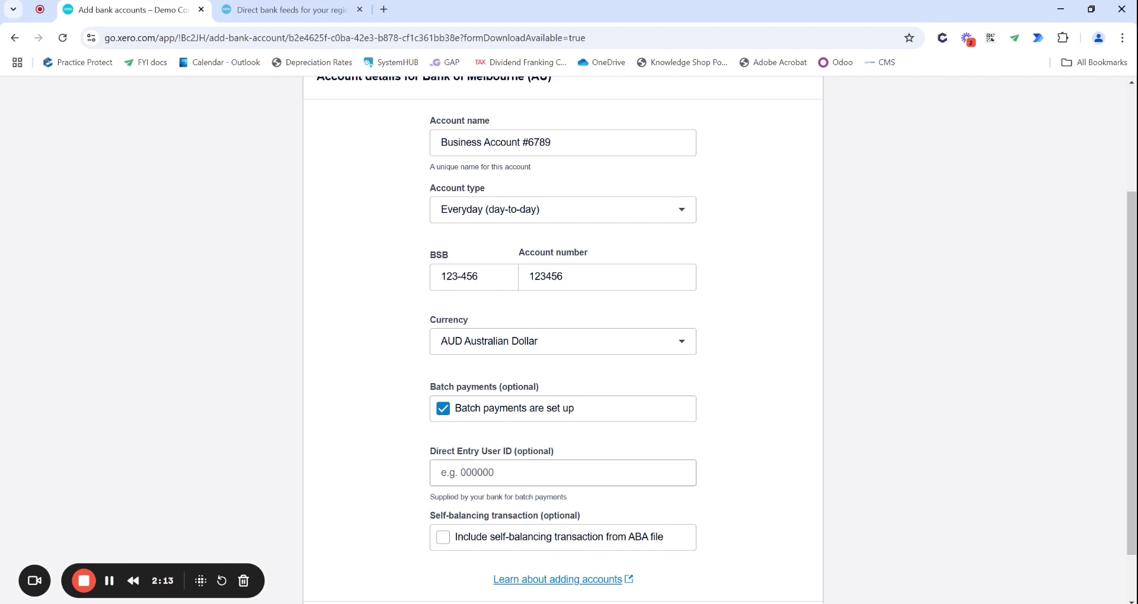
click(444, 410)
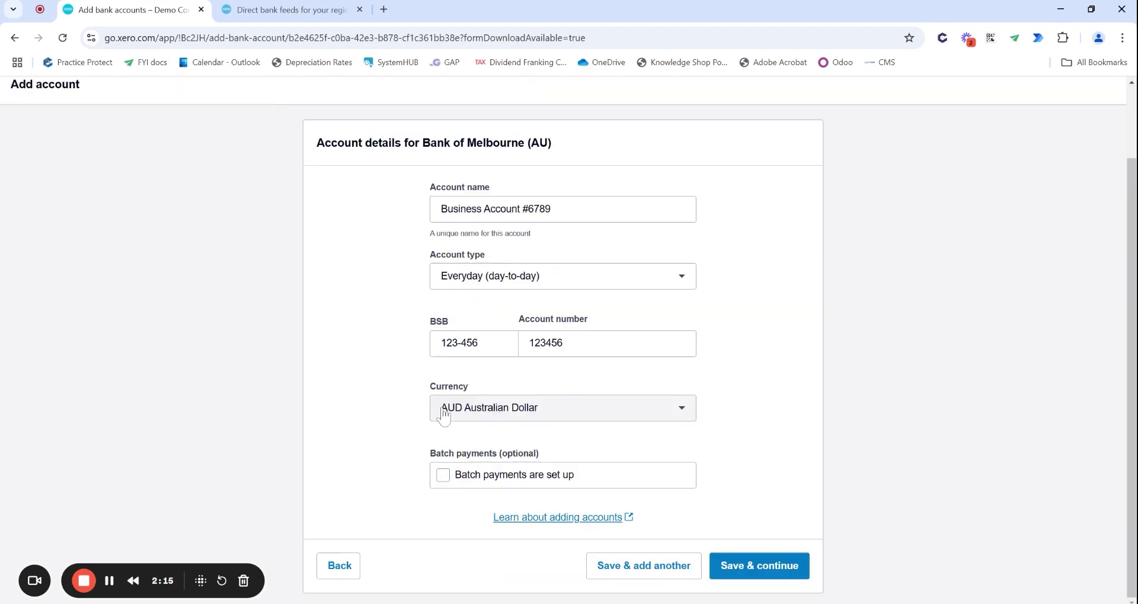
Step: Save the account and download the Bank of Melbourne feed authority form for Business Account #6789
click(771, 571)
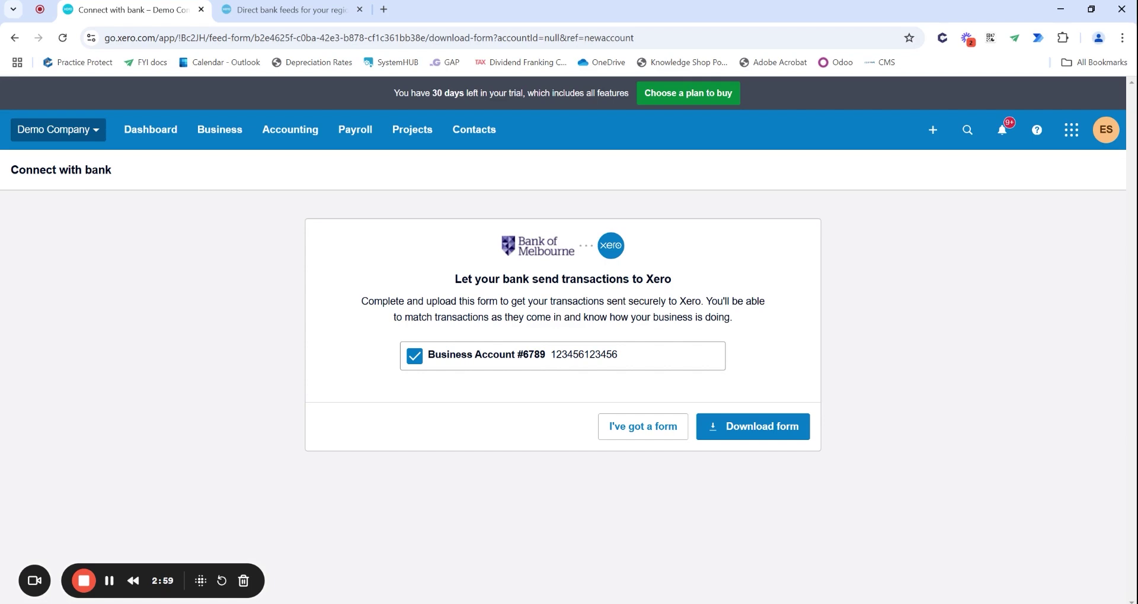
click(771, 438)
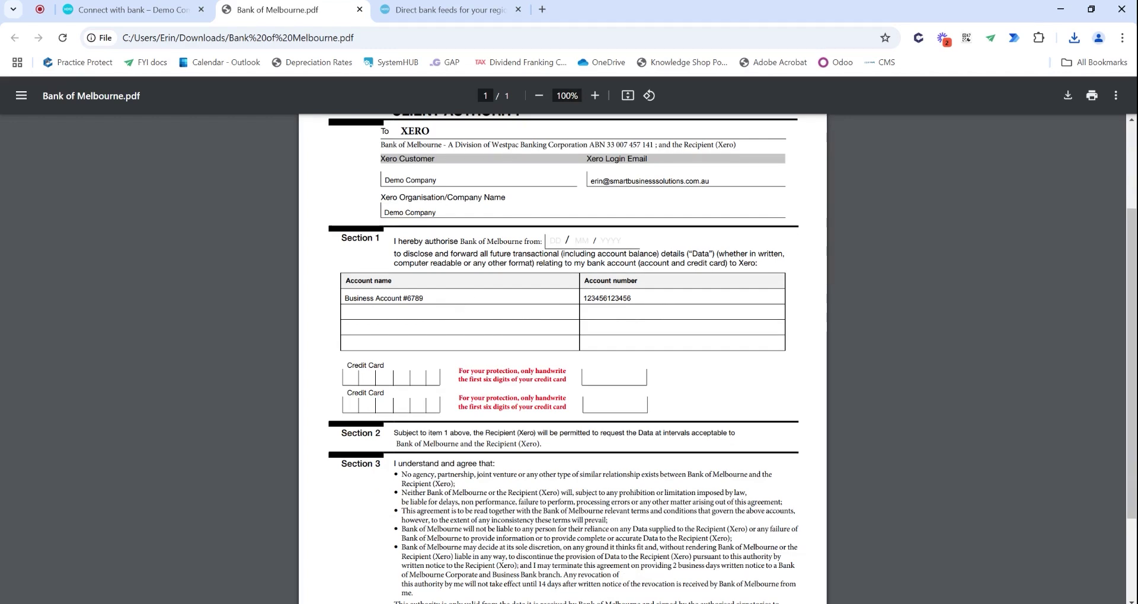
Step: Scroll through Bank of Melbourne.pdf to the signature fields and back, then close it
scroll(377, 526, down, 3)
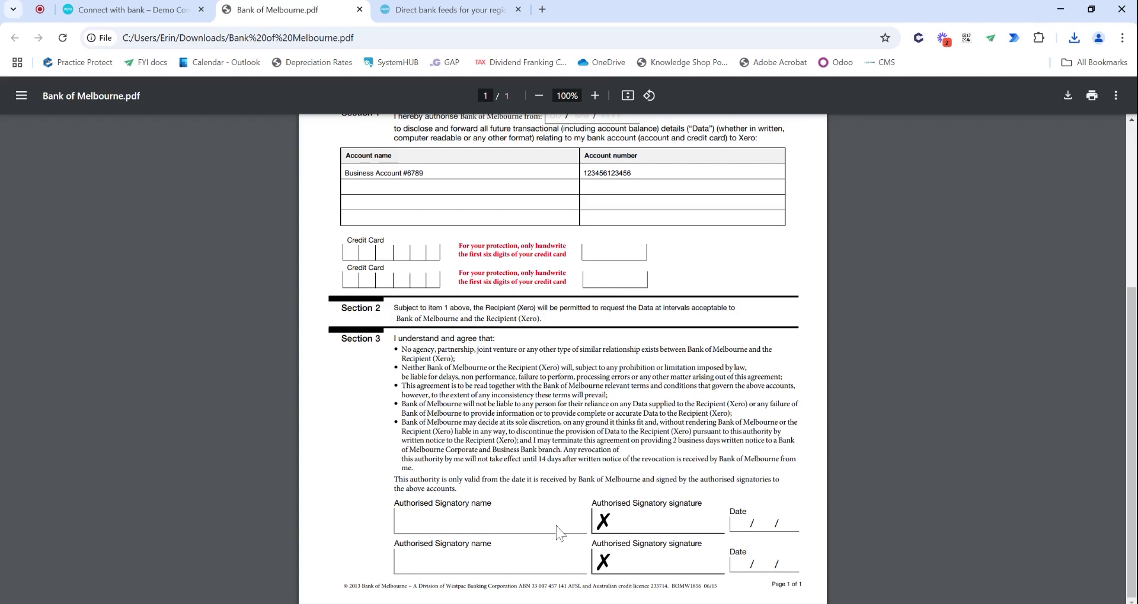
scroll(551, 524, up, 4)
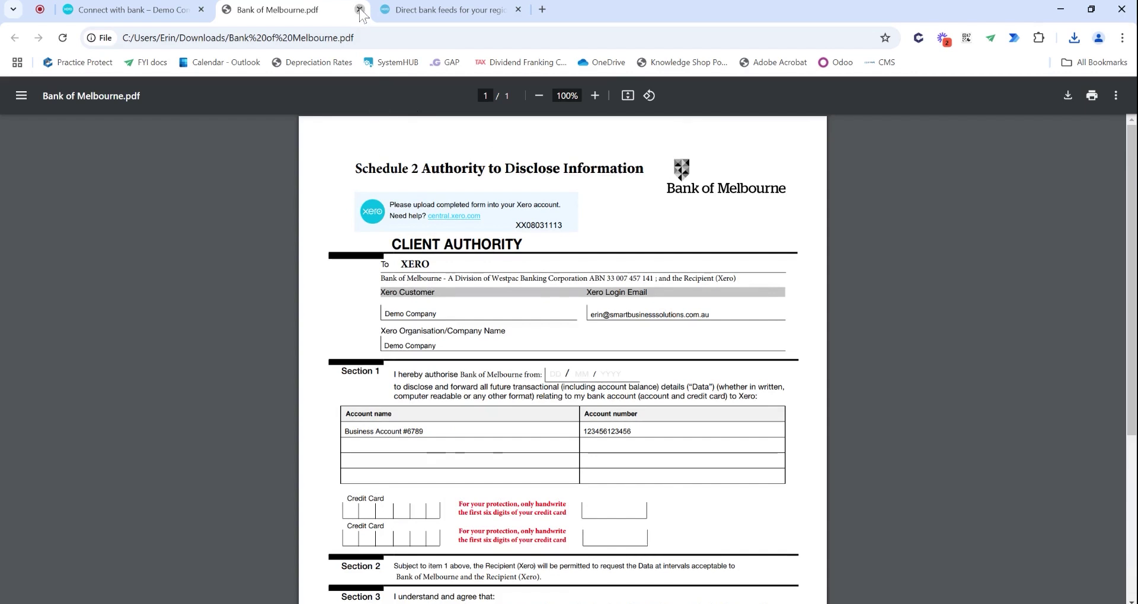
click(359, 10)
Step: Open the file picker to upload the signed authority form
scroll(687, 341, down, 1)
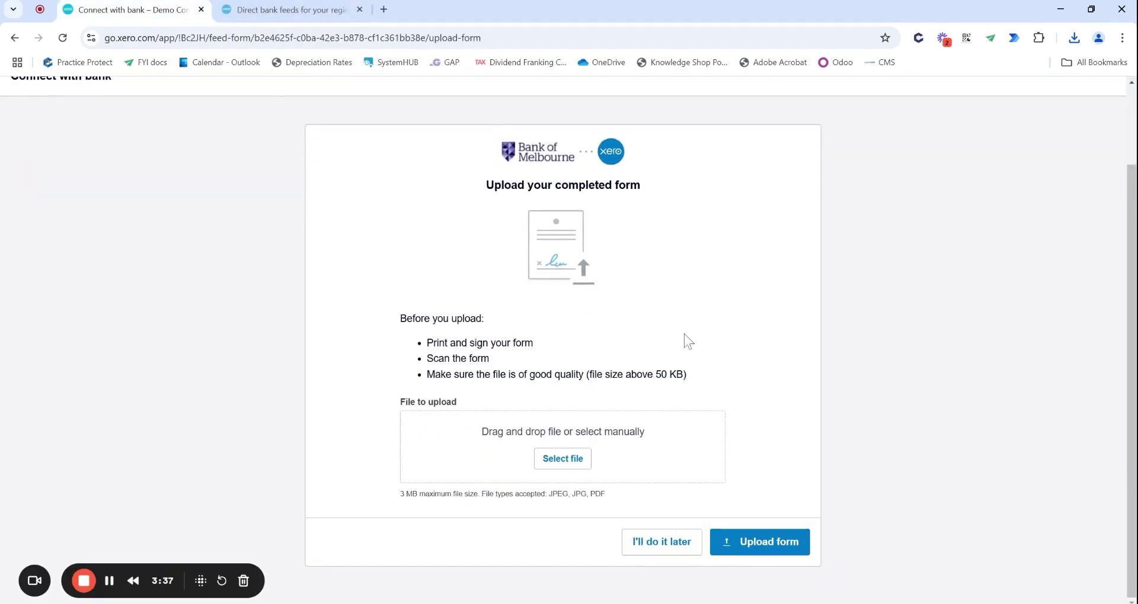
click(574, 463)
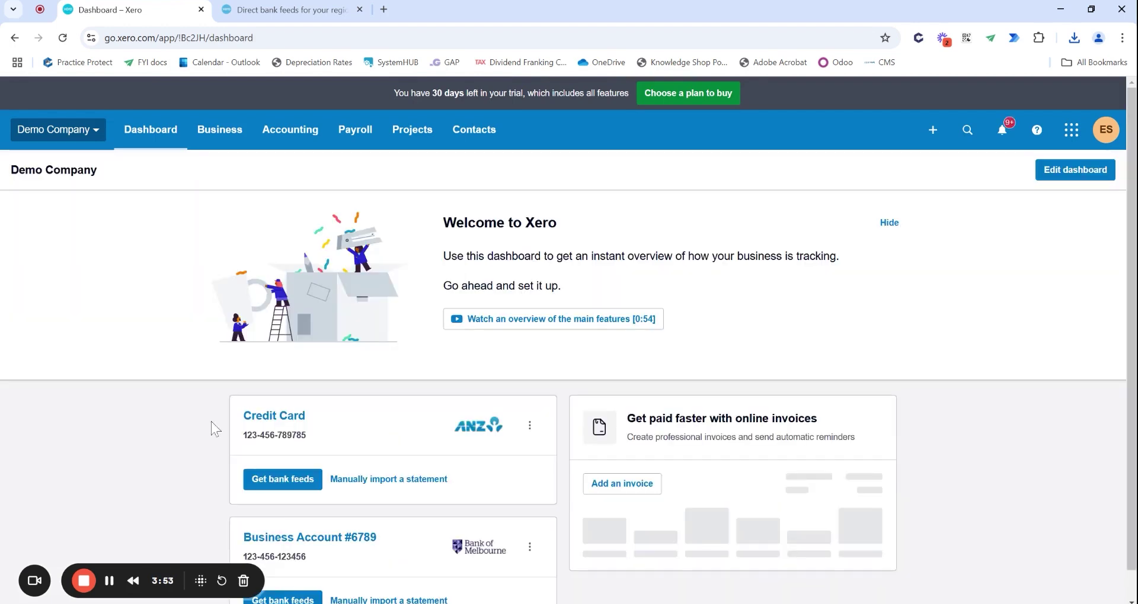
scroll(215, 428, down, 1)
scroll(215, 427, down, 1)
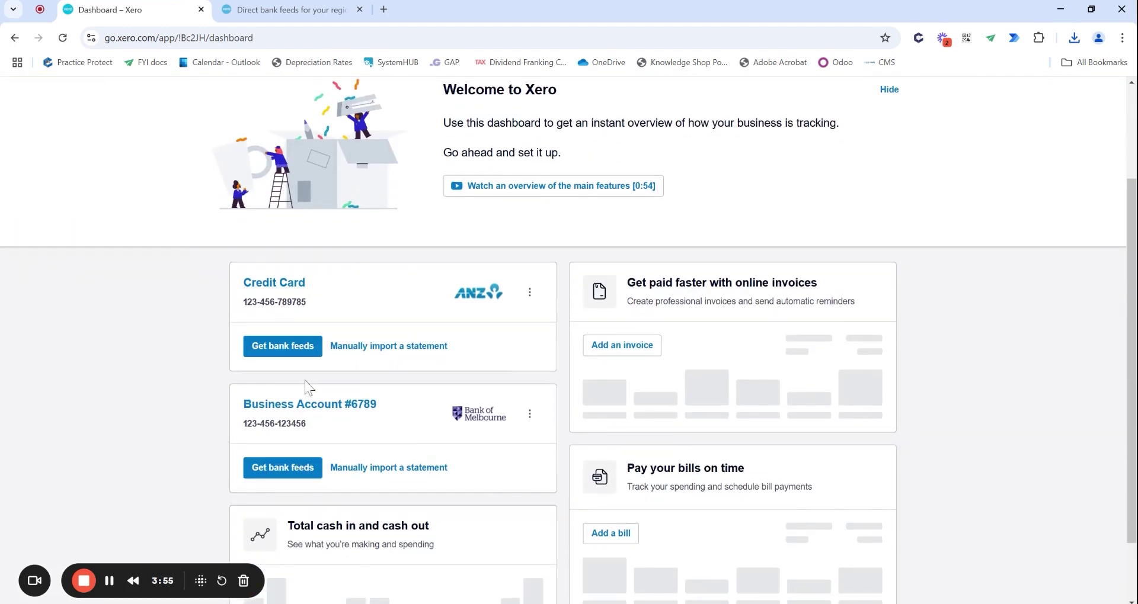
click(529, 415)
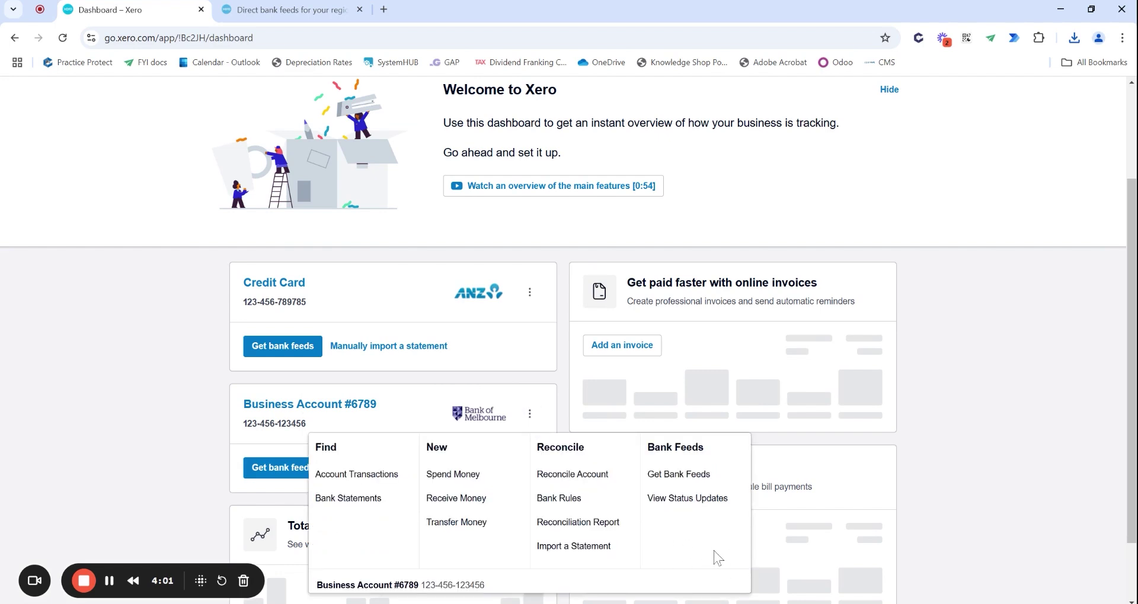
click(139, 415)
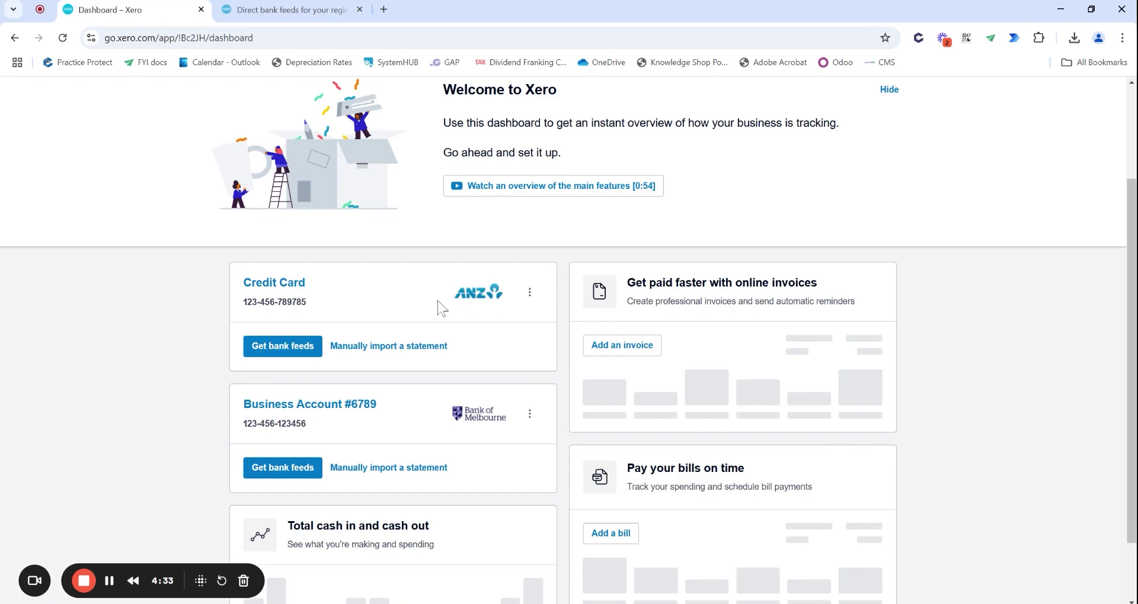
Step: Start bank feeds for the ANZ Credit Card and open the Direct bank feeds for your region article
click(283, 347)
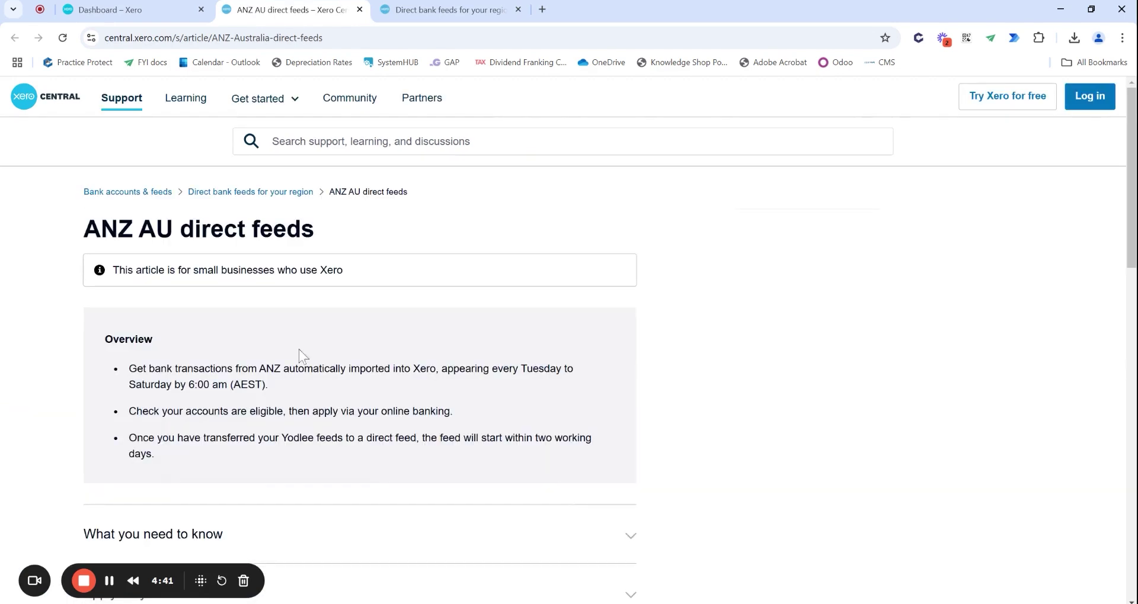
click(110, 10)
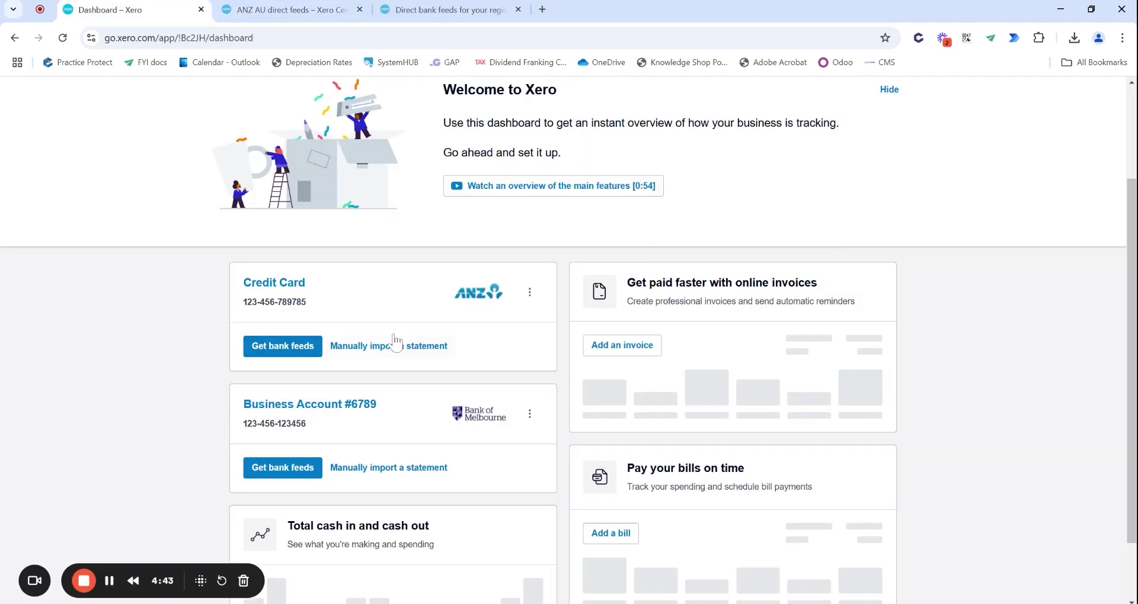
click(285, 9)
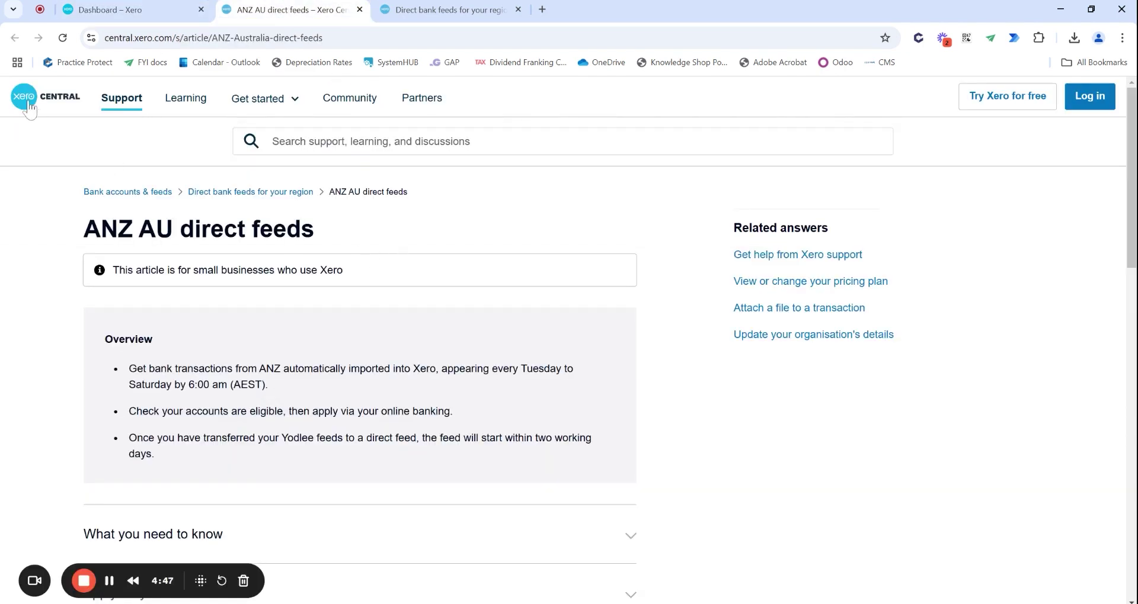
click(428, 14)
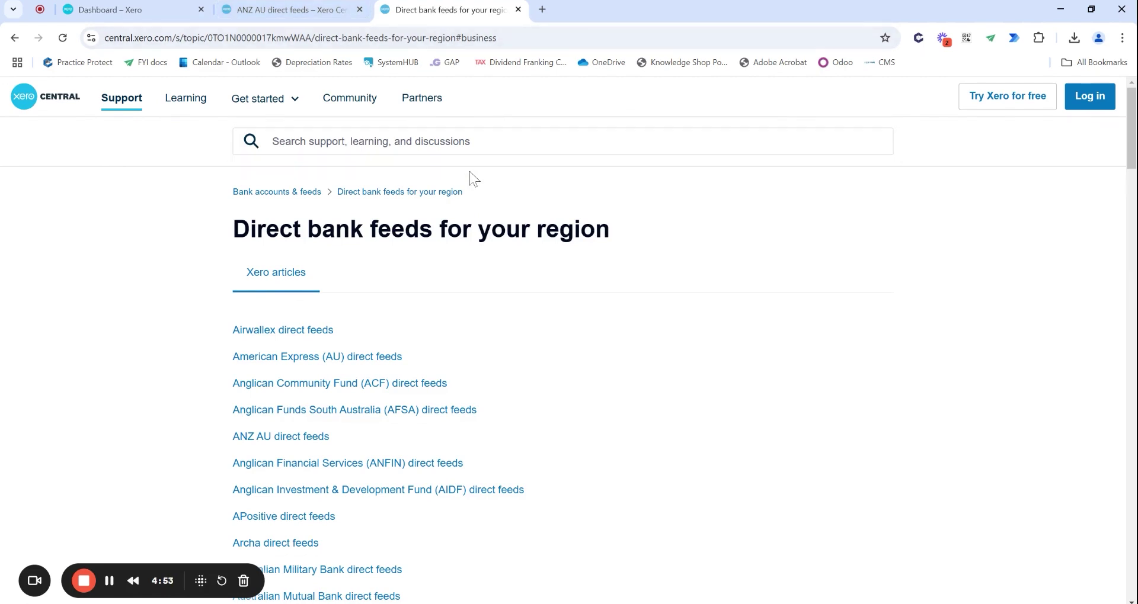
Step: In the ANZ AU direct feeds article, expand the 'Apply for your feed' section
scroll(459, 288, down, 6)
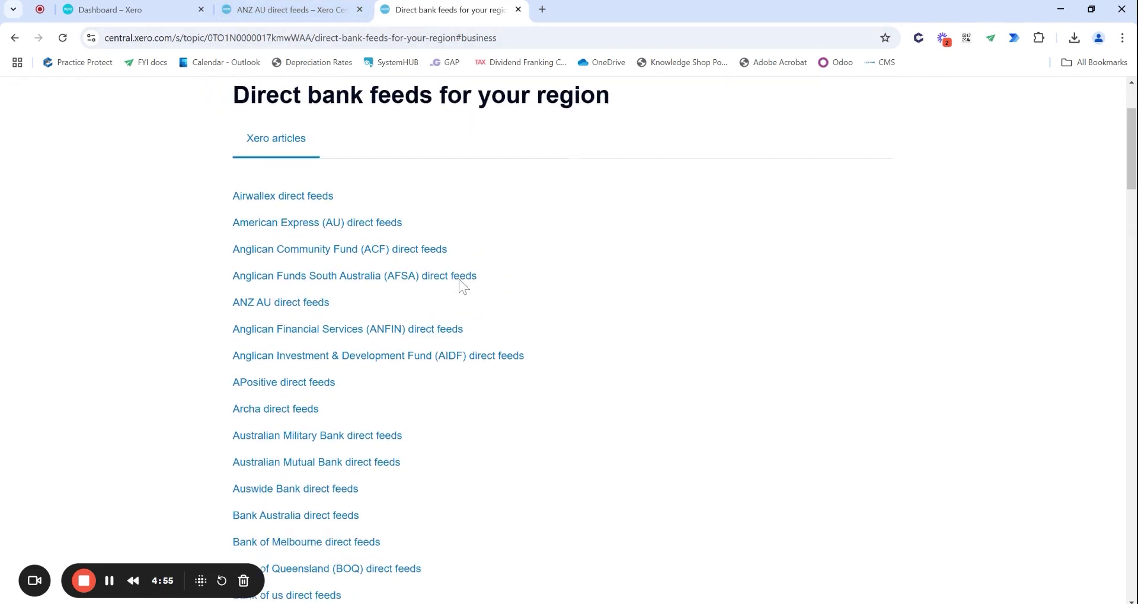
scroll(460, 288, down, 2)
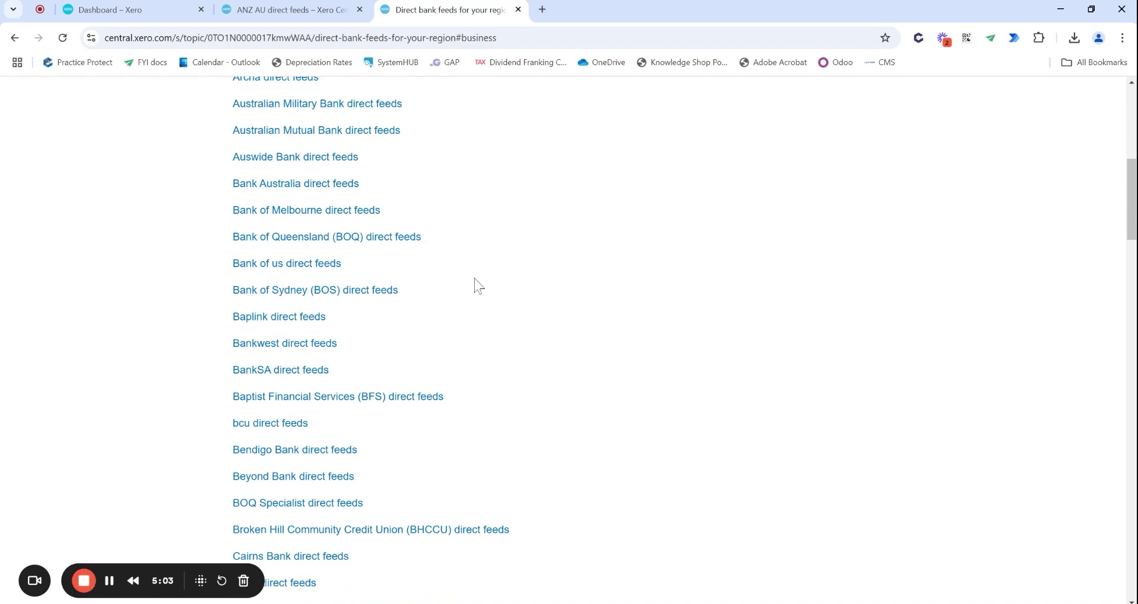
click(290, 12)
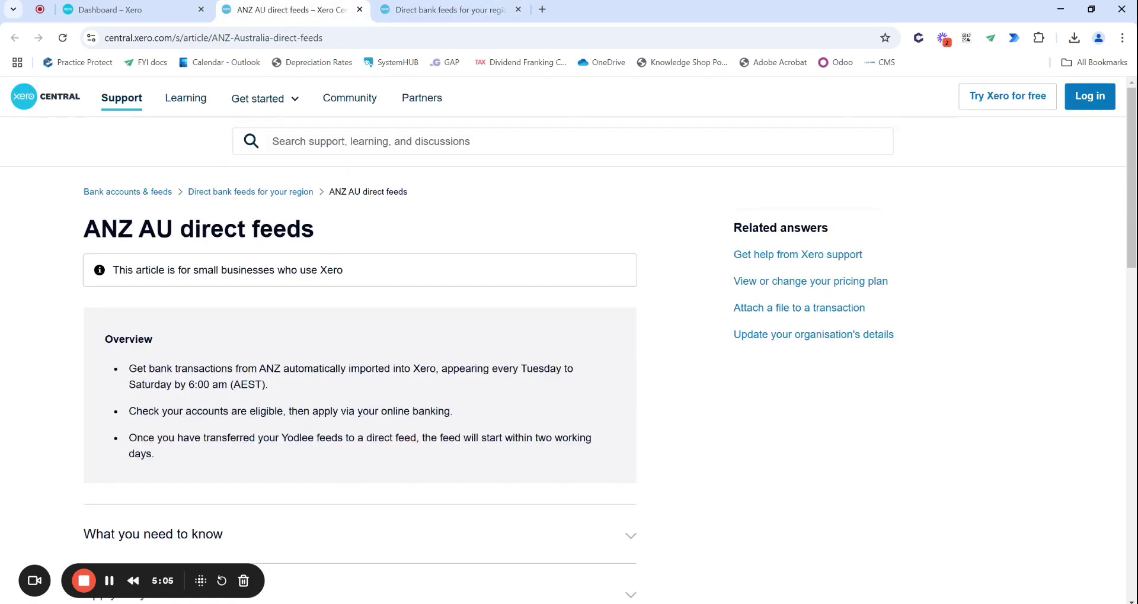
scroll(340, 292, down, 1)
scroll(341, 293, down, 2)
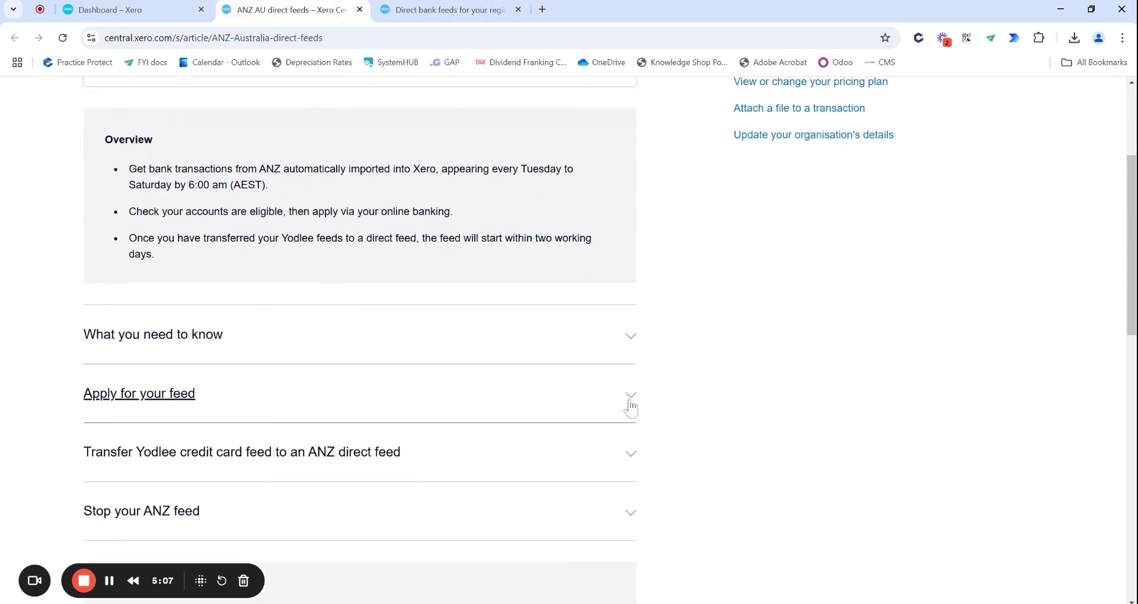
click(630, 403)
scroll(630, 404, down, 2)
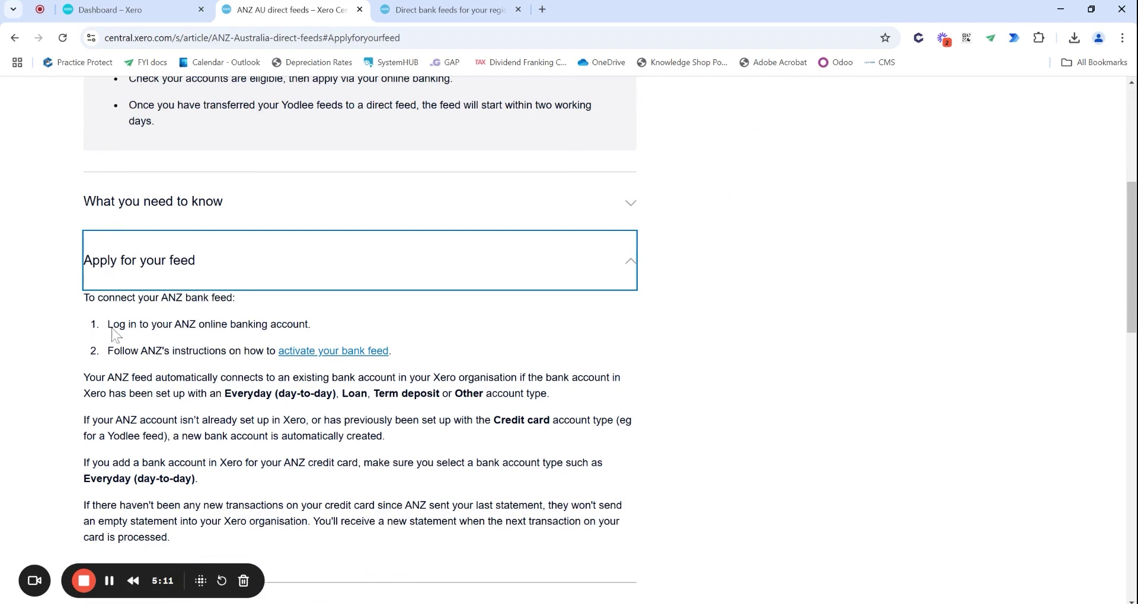
Step: Open ANZ's Bank Feeds page, peek at 'View my bank feed/s', then return to the direct feeds list
click(332, 353)
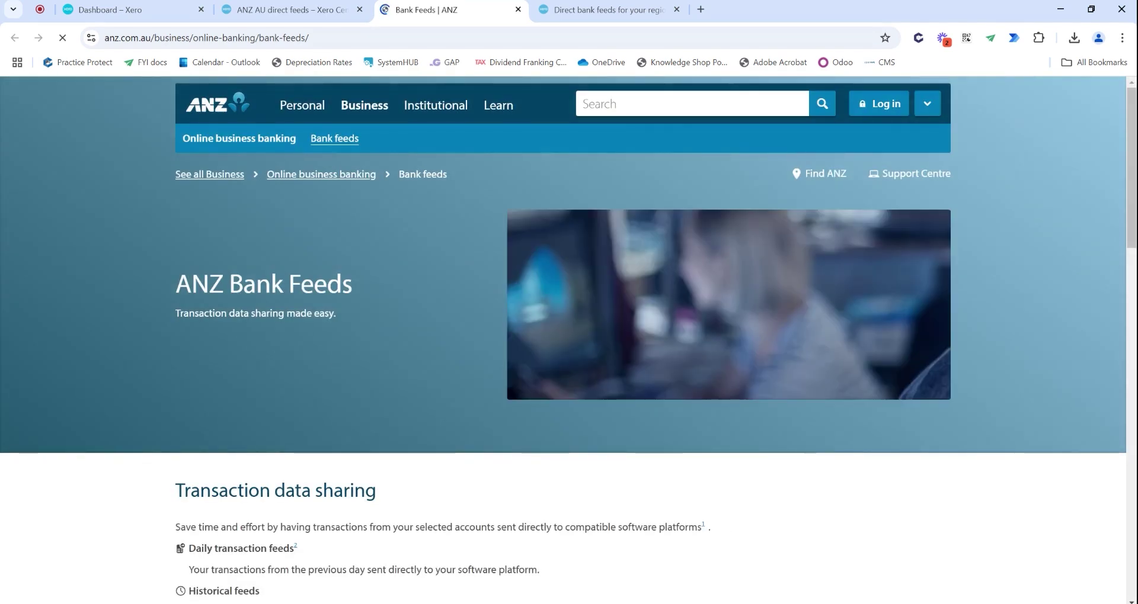
scroll(337, 361, down, 5)
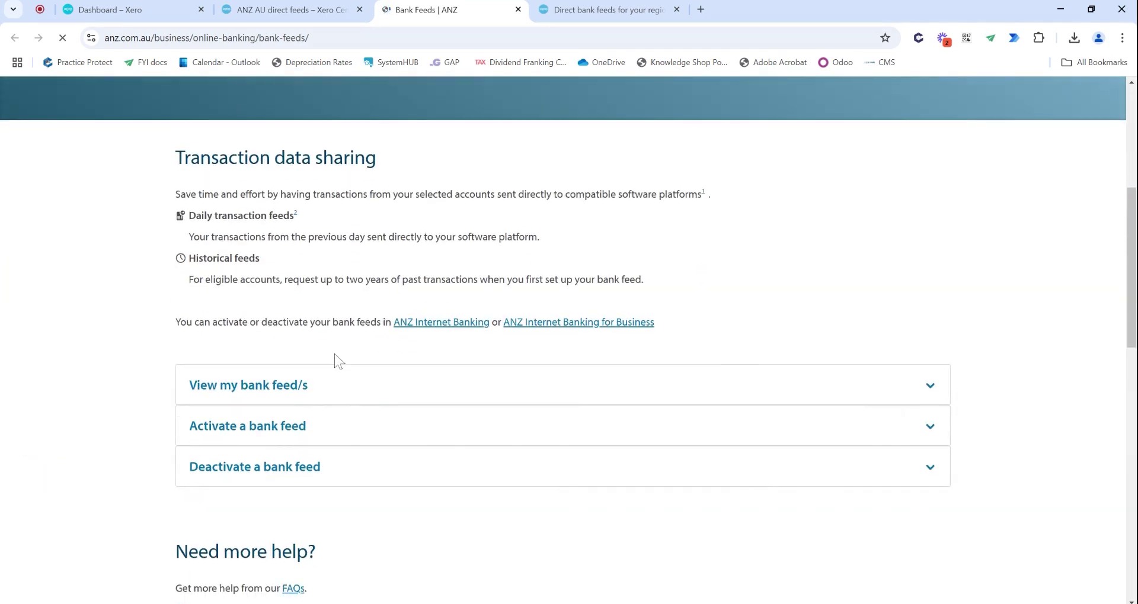
click(349, 398)
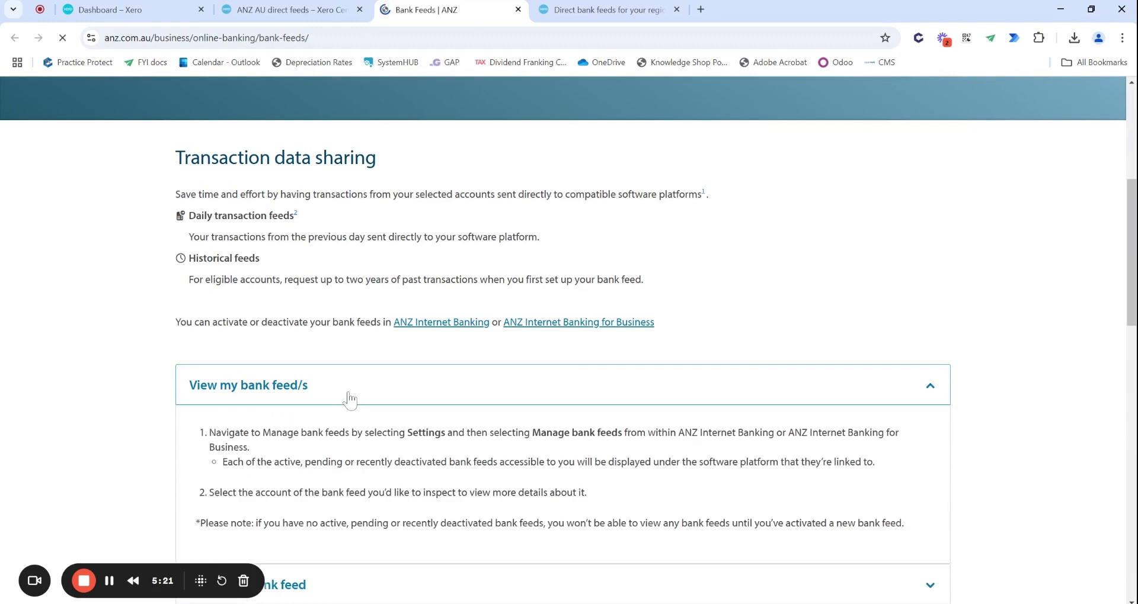
click(348, 398)
click(587, 13)
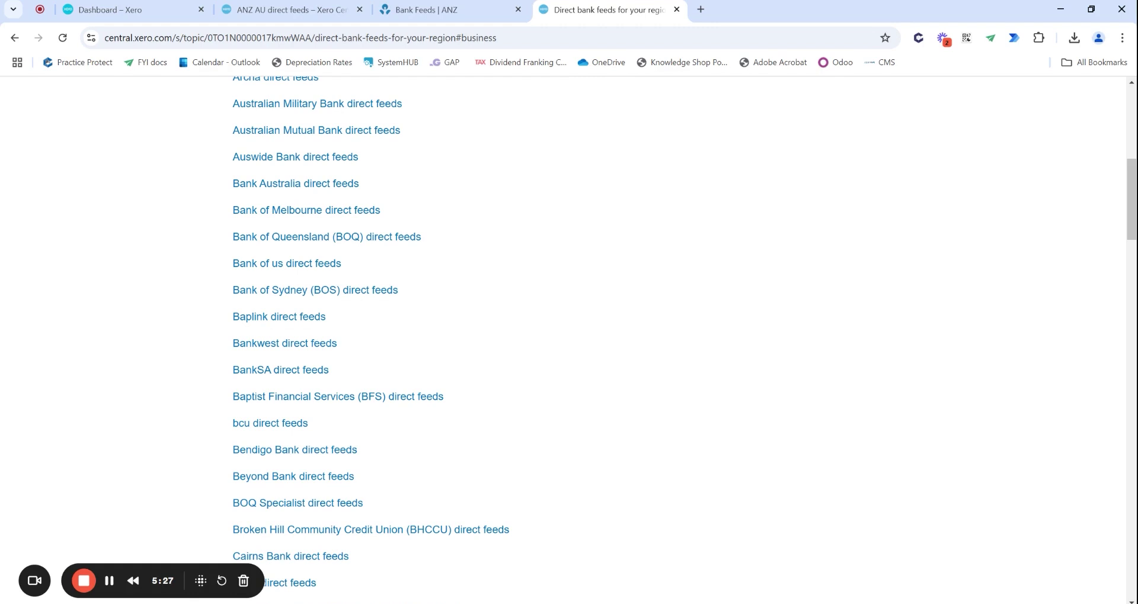
Step: Scroll through the Direct bank feeds for your region list, then switch back to ANZ's Bank Feeds page
click(470, 10)
click(640, 12)
scroll(578, 254, up, 6)
scroll(576, 261, down, 1)
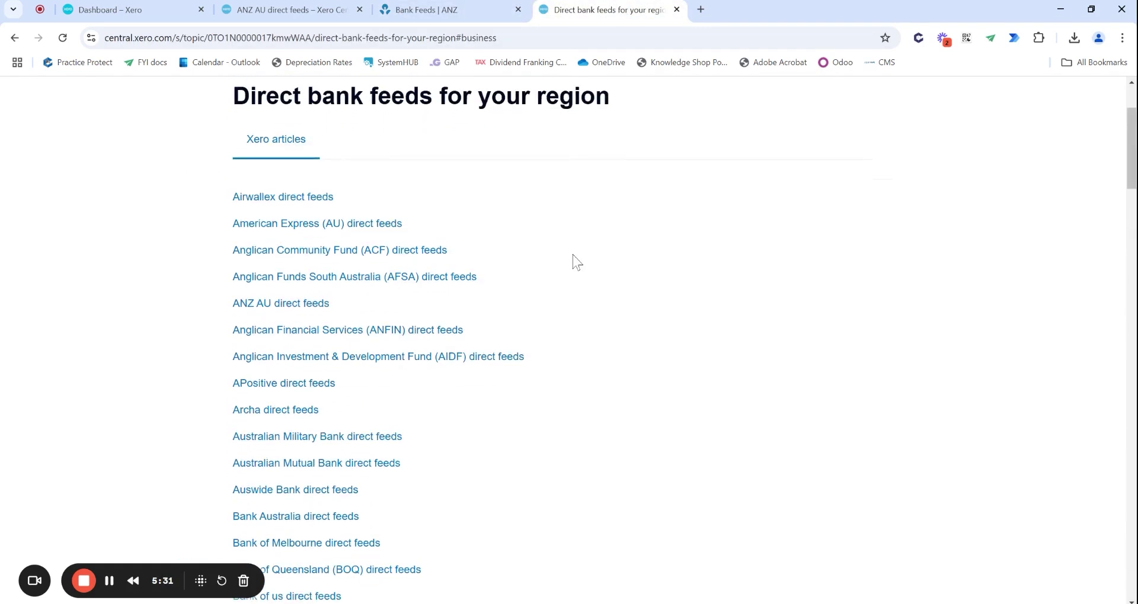
scroll(574, 259, down, 3)
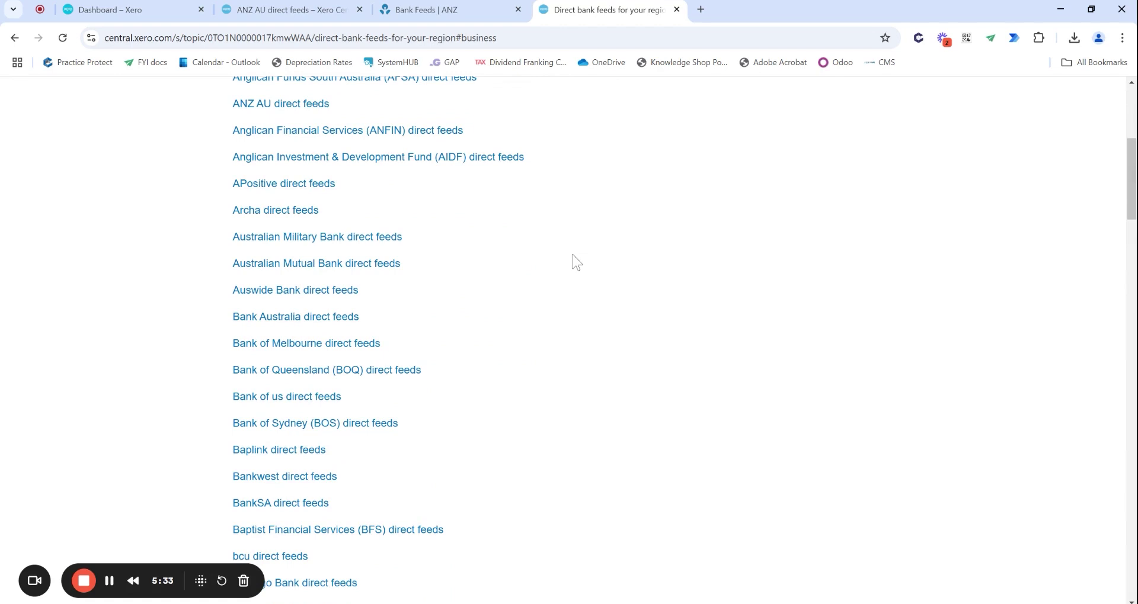
click(455, 8)
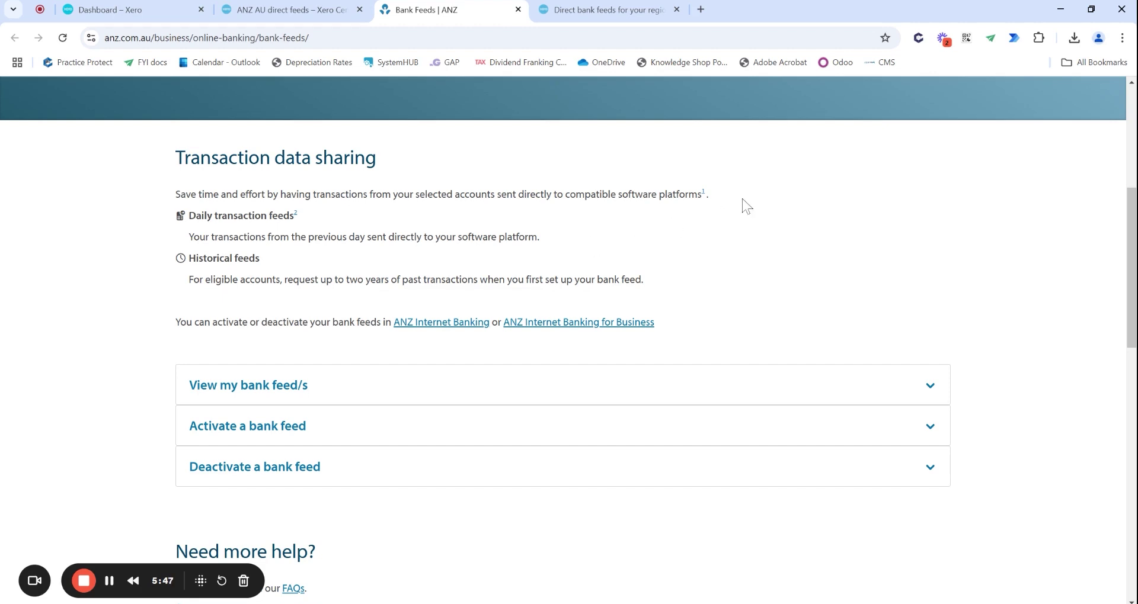
Step: Expand ANZ's 'Activate a bank feed' section and read through its numbered steps
scroll(748, 204, down, 2)
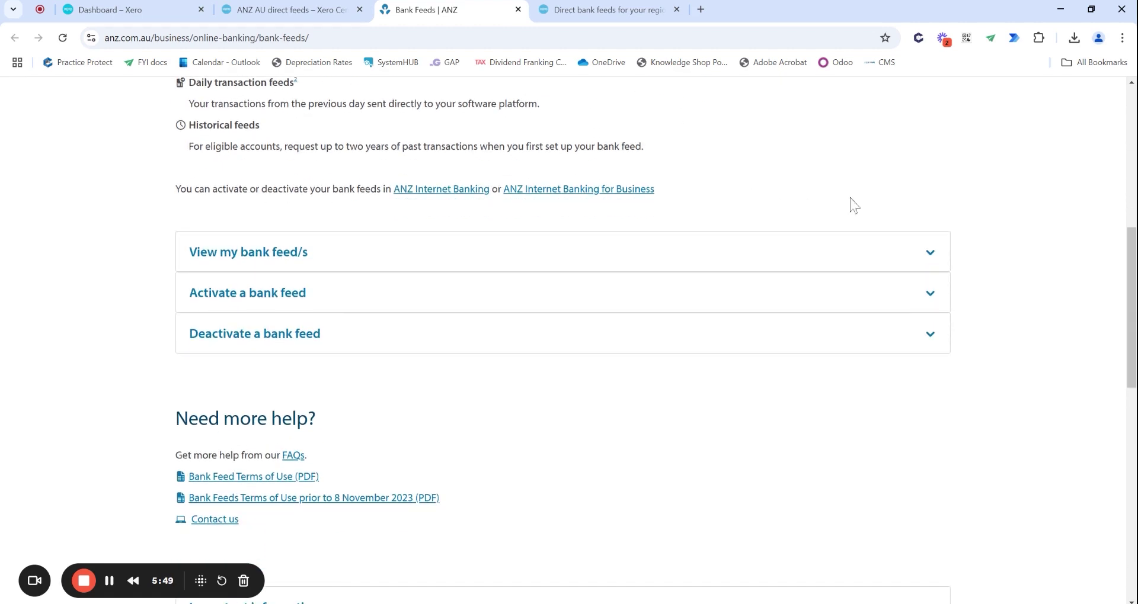
click(935, 299)
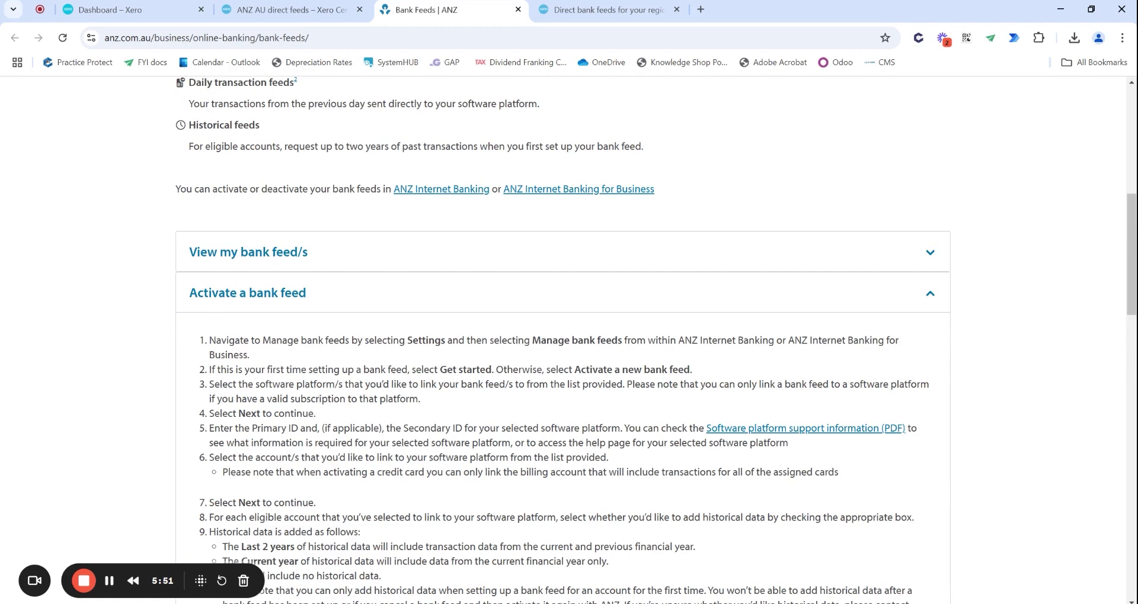
scroll(528, 417, down, 1)
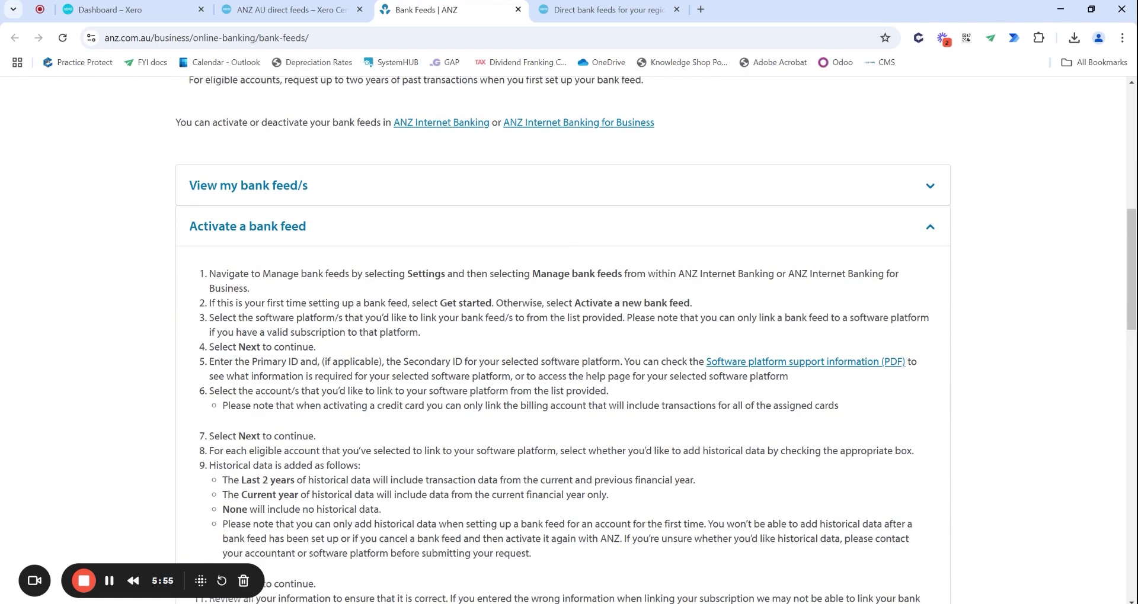
scroll(652, 350, down, 1)
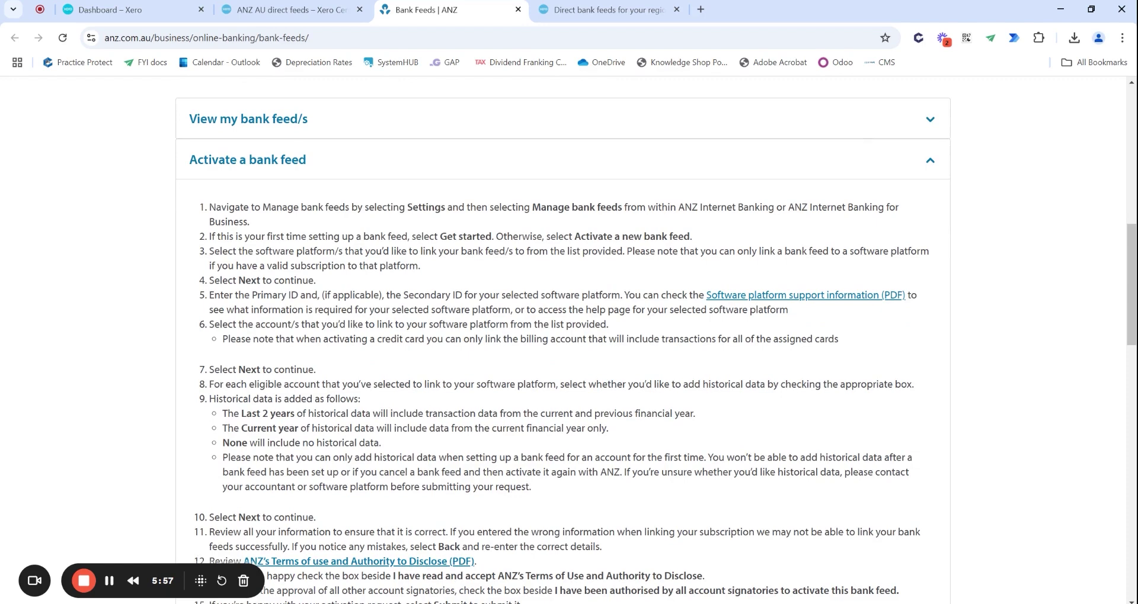
Step: Go back to the Xero dashboard, then open and close the Credit Card account's options menu
click(96, 6)
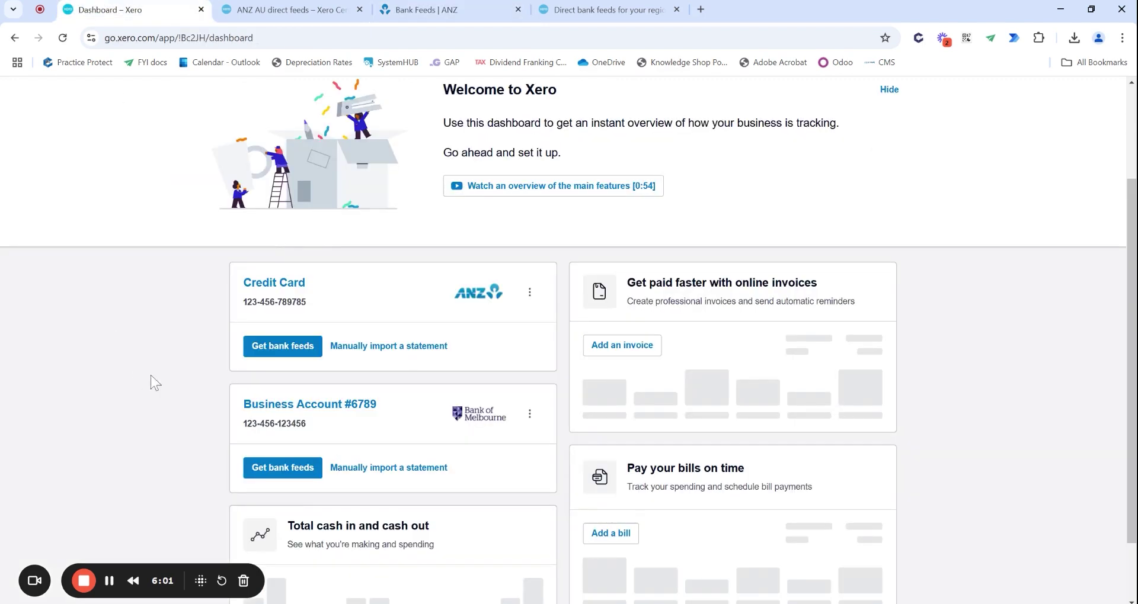
click(429, 6)
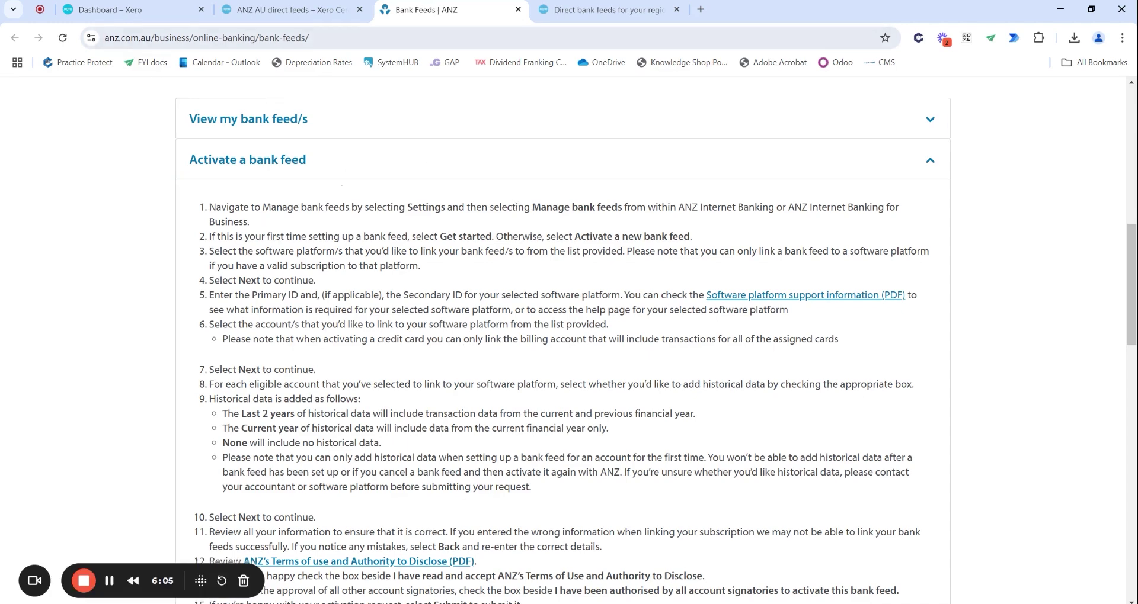
click(135, 11)
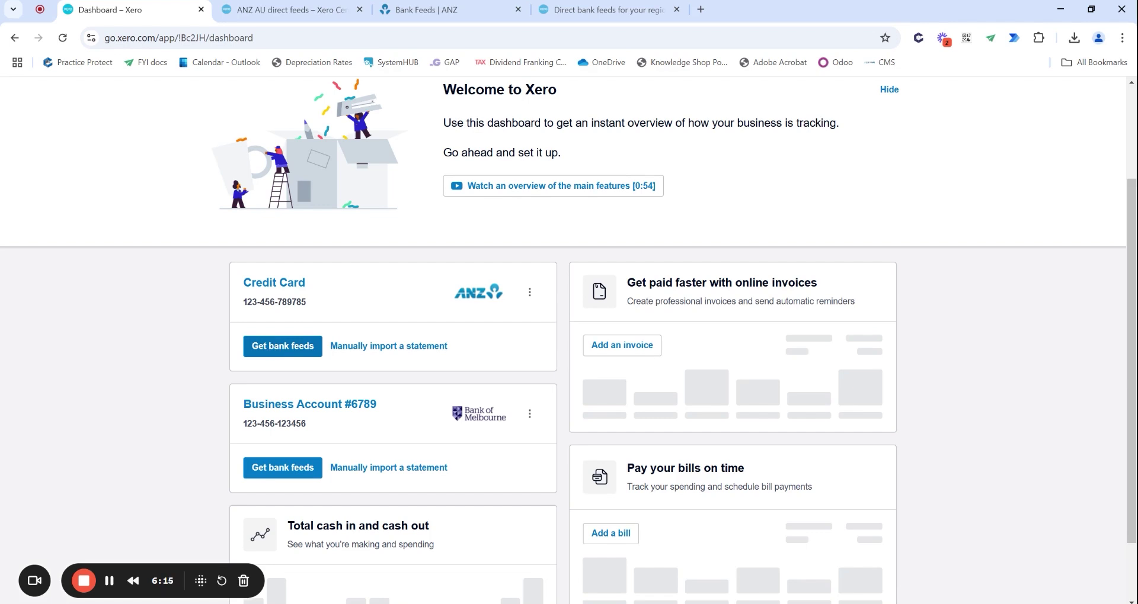
click(532, 295)
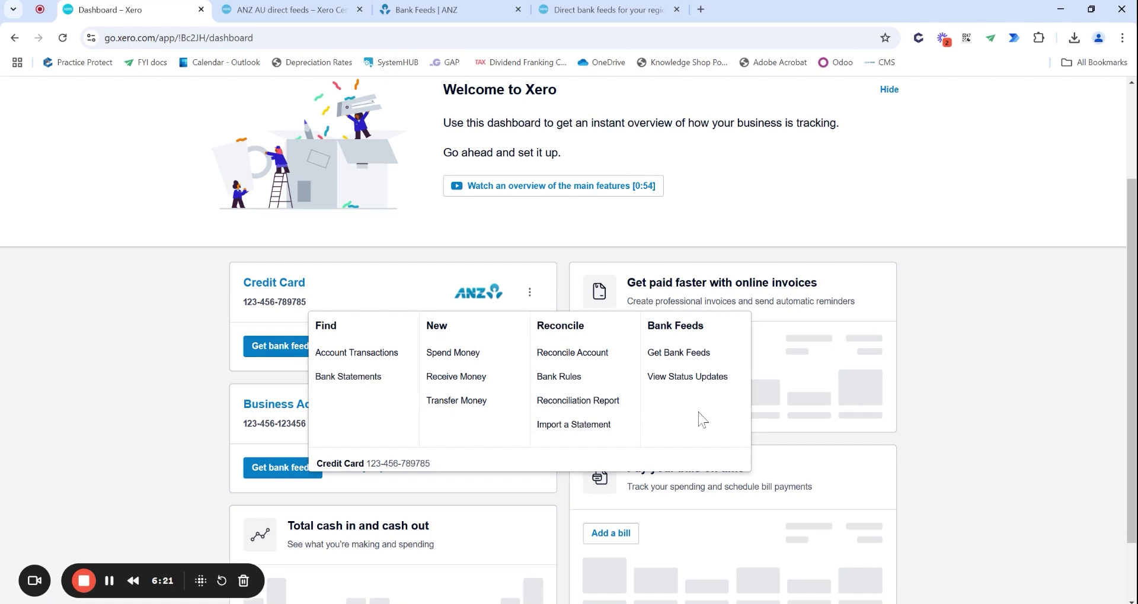
click(216, 411)
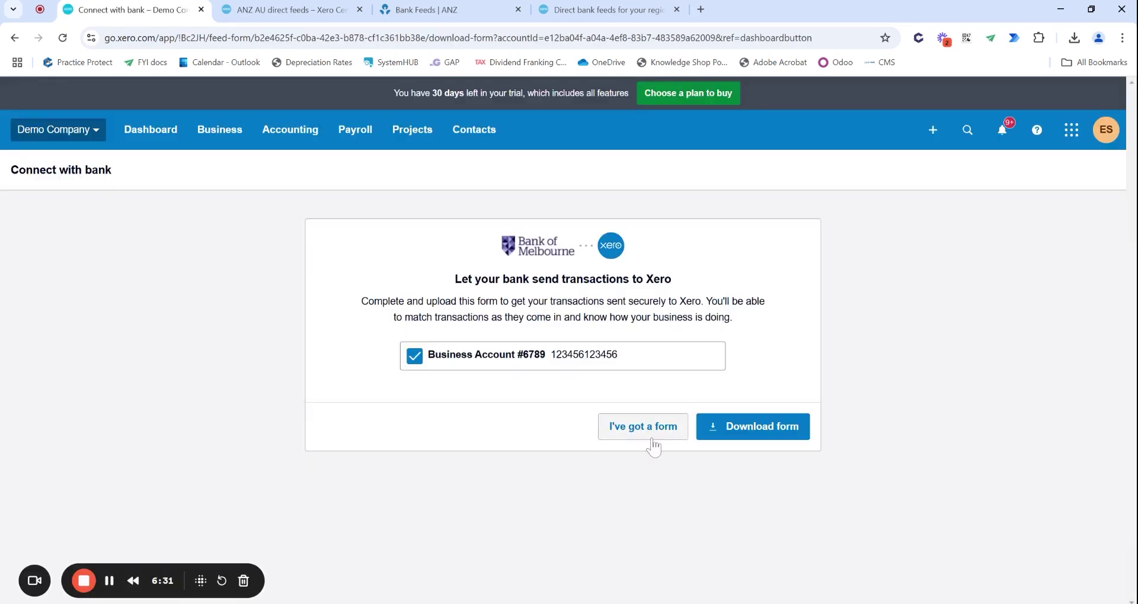
Step: Choose 'I've got a form', then return to the dashboard by way of the Credit Card account's transactions
click(650, 435)
click(152, 145)
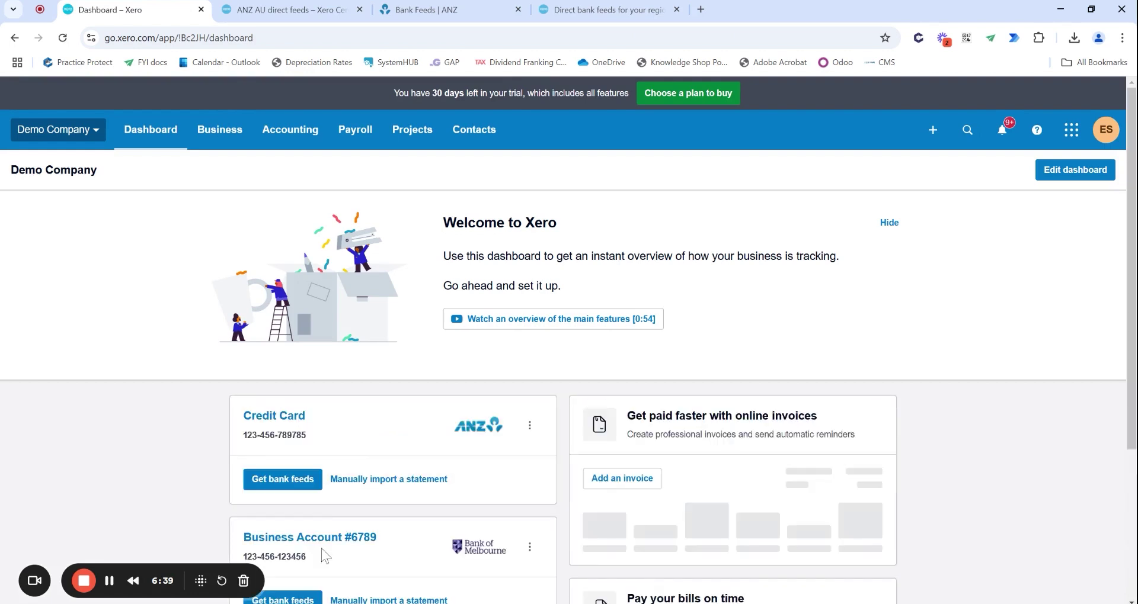
click(273, 416)
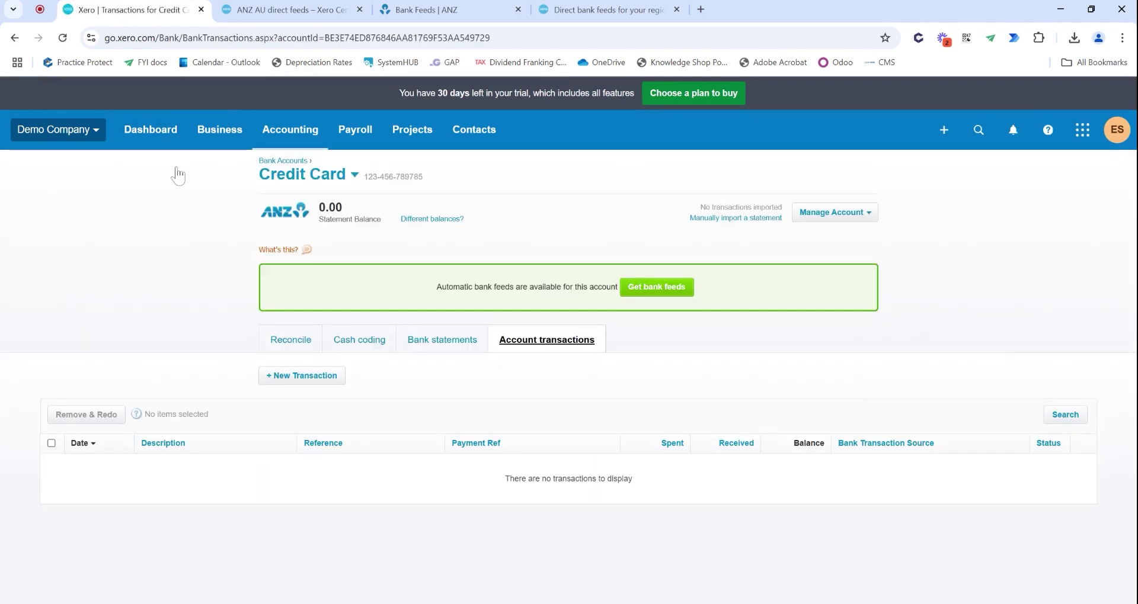
click(158, 135)
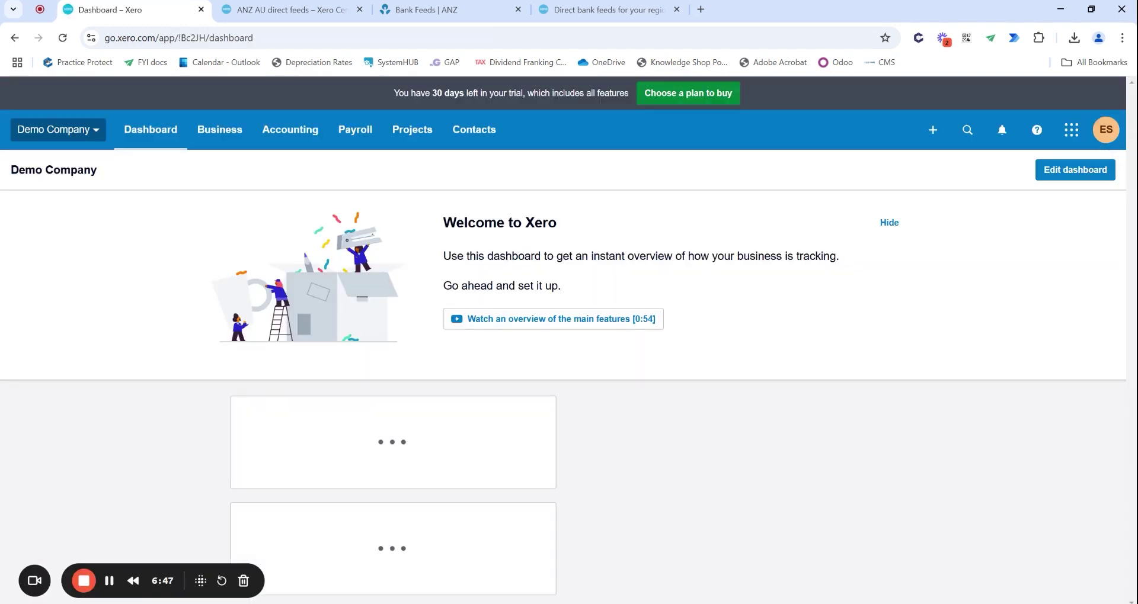
scroll(300, 373, down, 1)
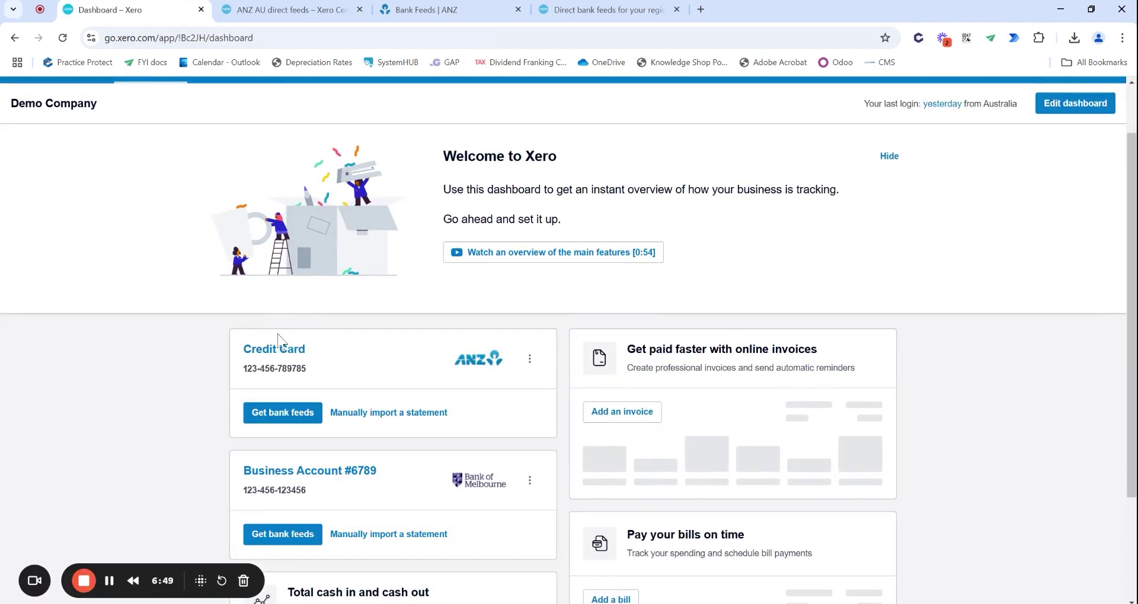
Step: Open the ANZ Credit Card account's Bank statements tab, which shows no lines and a 0.00 balance
click(281, 354)
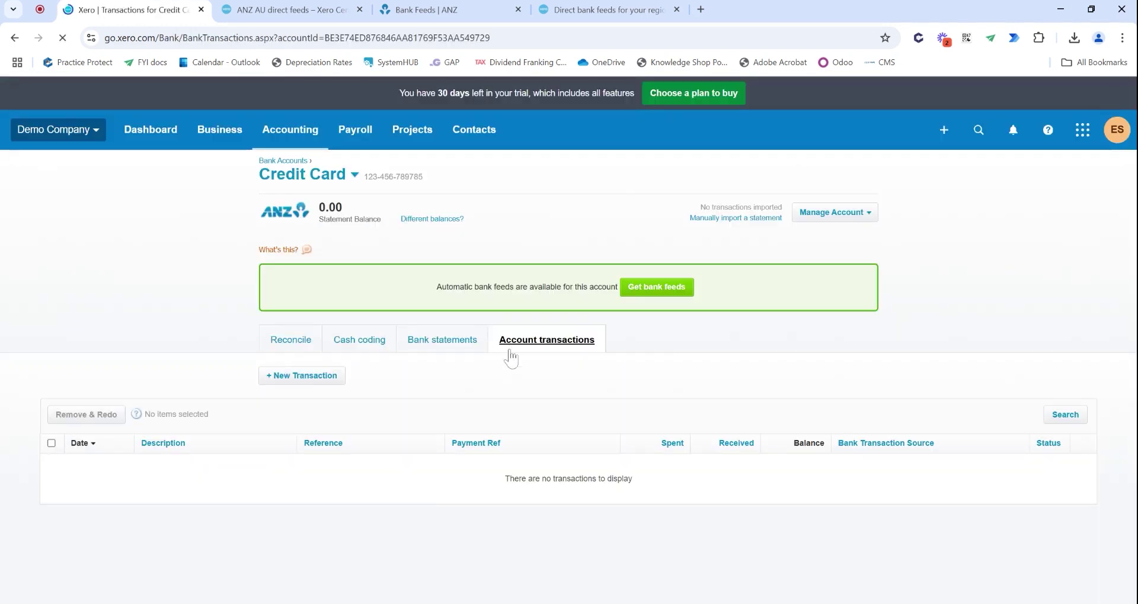
click(456, 353)
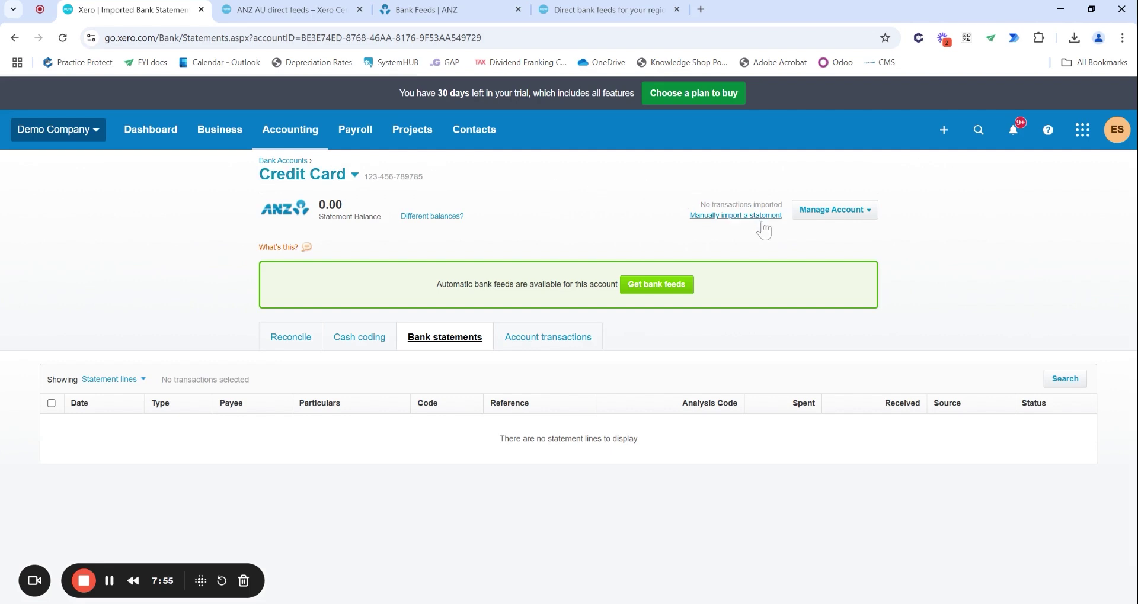
Step: Leave the Credit Card statements using Dashboard in the top navigation bar
click(151, 147)
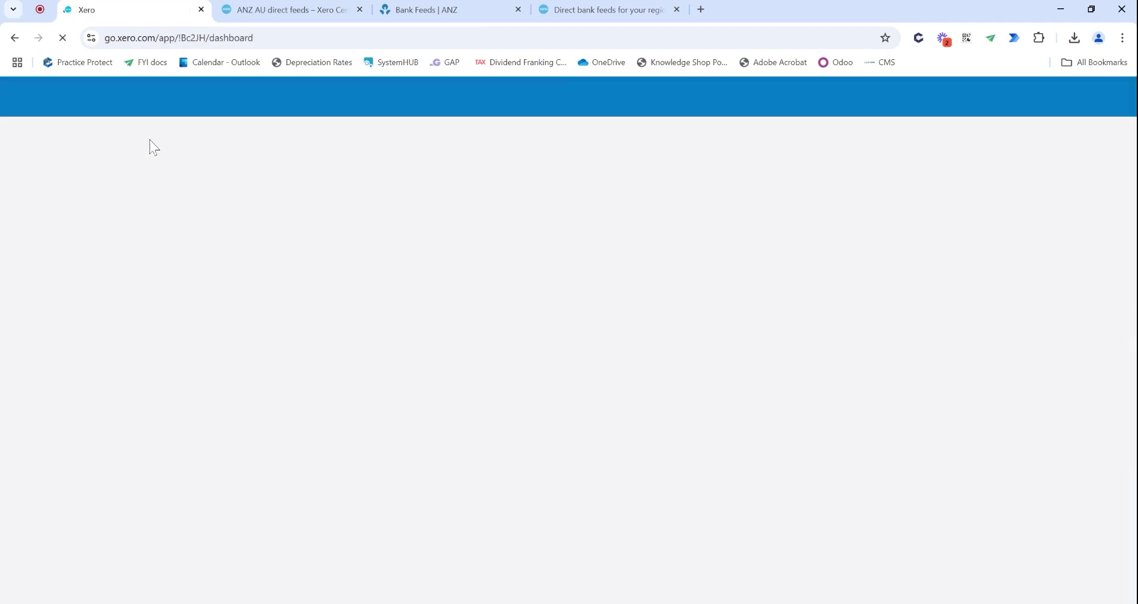